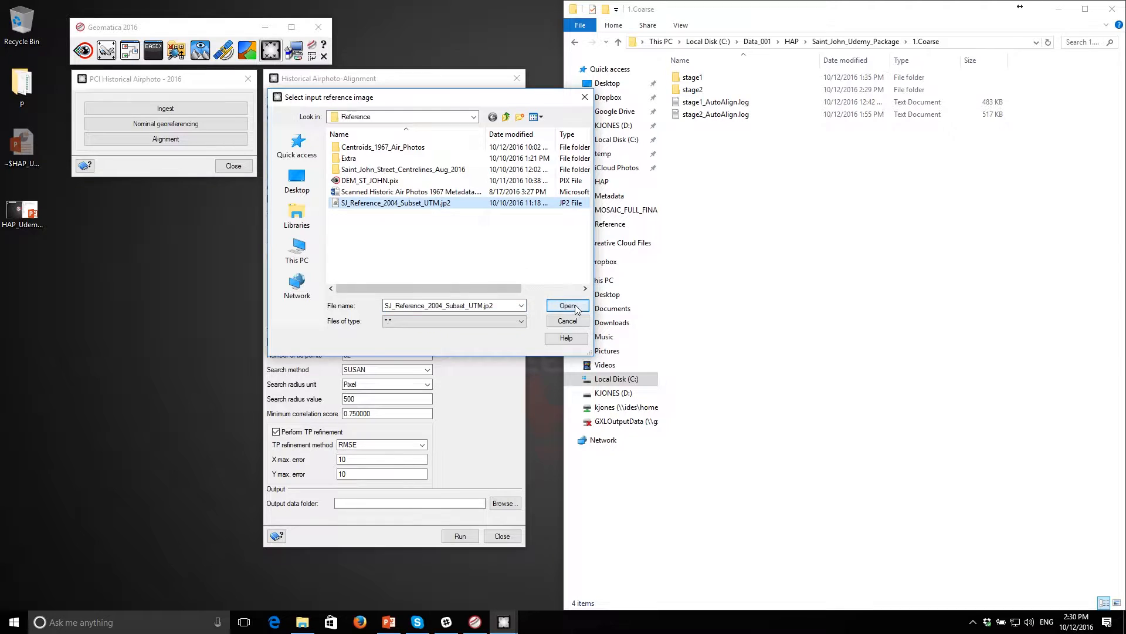
# - Set the GCP search radius to 100 pixels and the GCP refinement X and Y maximum errors to 50
pyautogui.moveTo(367, 242); pyautogui.dragTo(347, 241)
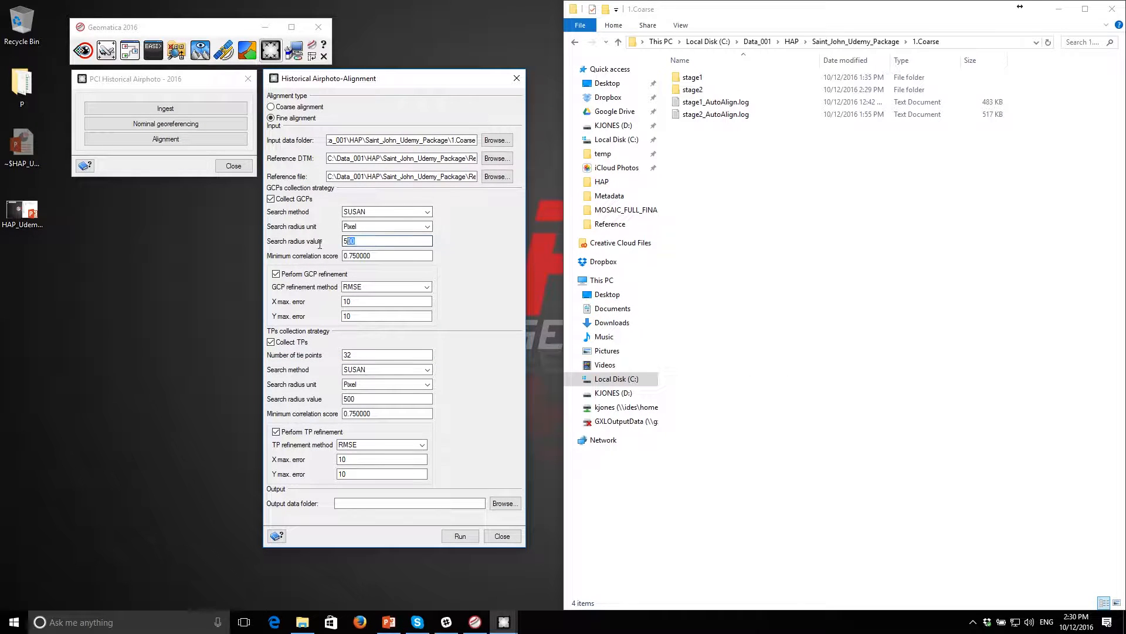
pyautogui.write('100')
pyautogui.press('Tab')
pyautogui.press('Tab')
pyautogui.press('Tab')
pyautogui.press('Tab')
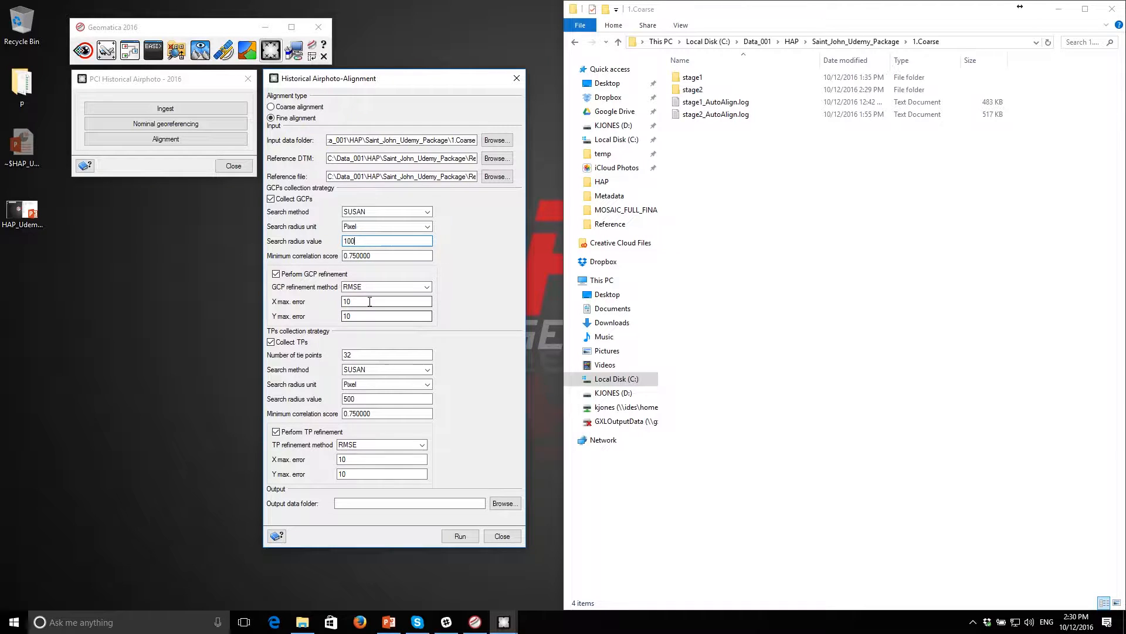
pyautogui.write('500')
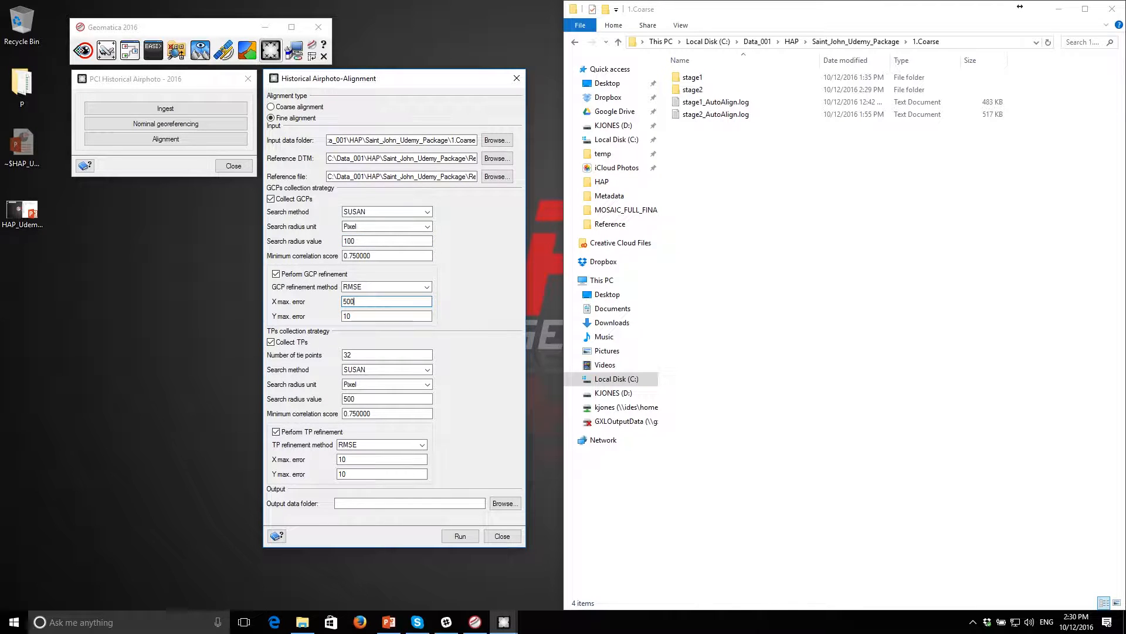
pyautogui.press('Tab')
pyautogui.write('5')
# - Set the tie point refinement X and Y maximum errors to 50 and the tie point search radius to 100 pixels
pyautogui.press('Tab')
pyautogui.press('Tab')
pyautogui.press('Tab')
pyautogui.press('Tab')
pyautogui.press('Tab')
pyautogui.press('Tab')
pyautogui.press('Tab')
pyautogui.press('Tab')
pyautogui.press('Tab')
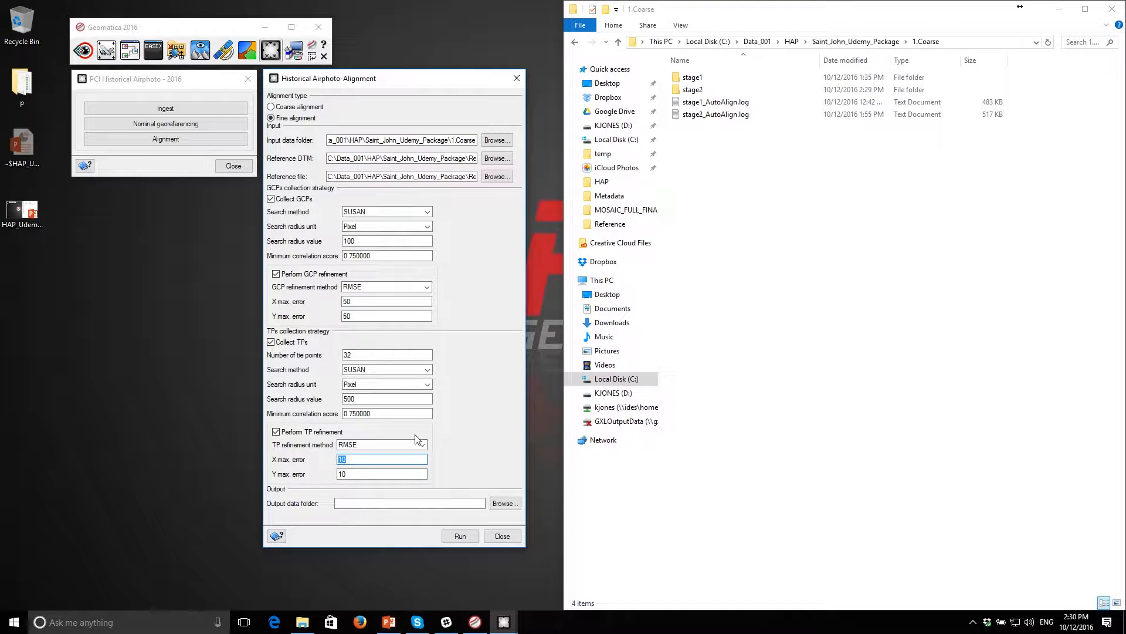
pyautogui.write('50')
pyautogui.press('Tab')
pyautogui.moveTo(358, 399); pyautogui.dragTo(334, 397)
pyautogui.write('1')
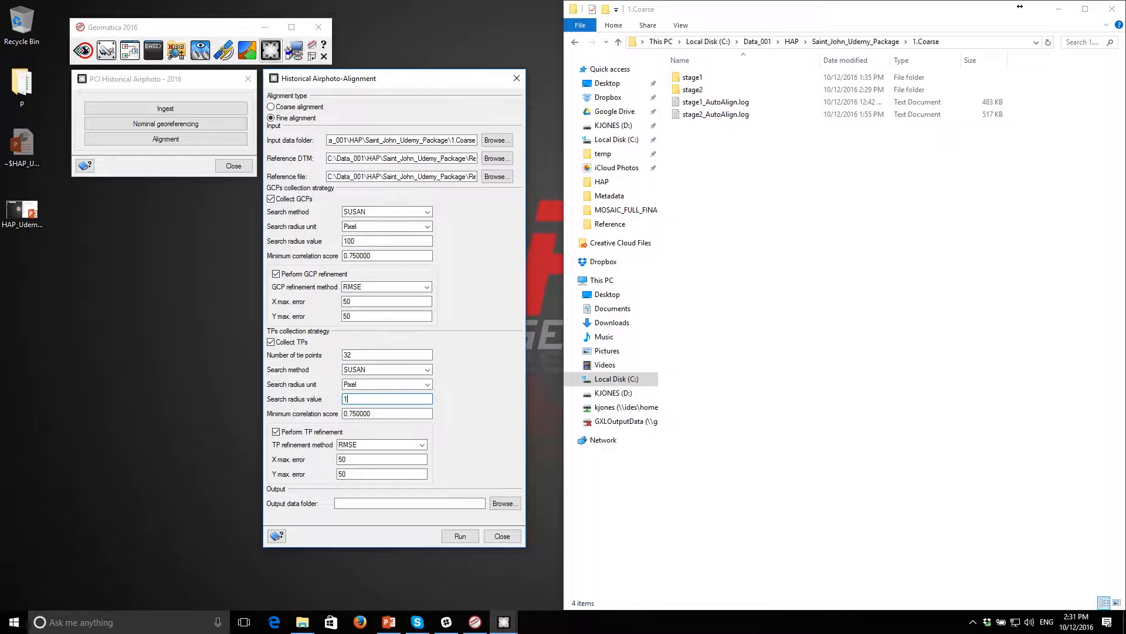
pyautogui.write('00')
# - Choose the 1.Coarse folder as the output data folder and run the fine alignment
pyautogui.click(505, 502)
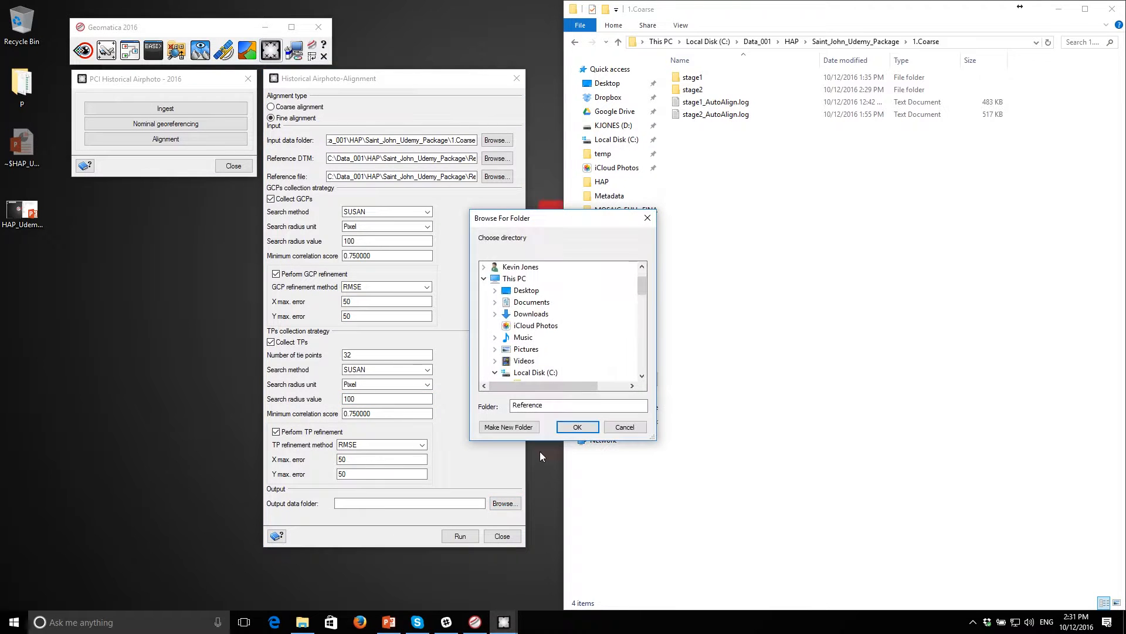
pyautogui.click(577, 426)
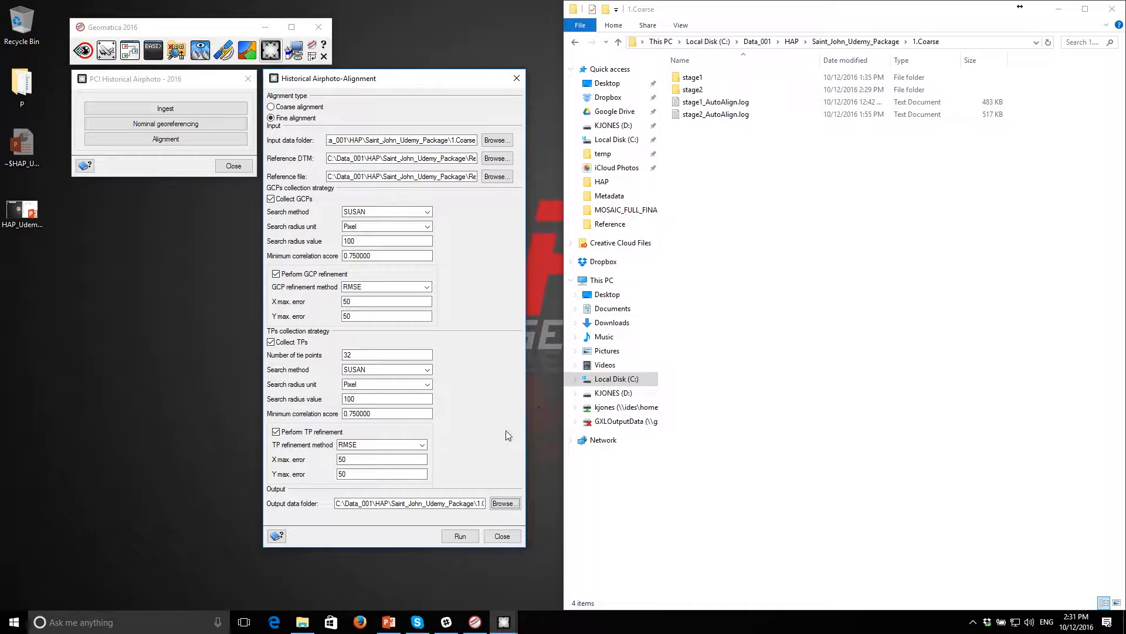
pyautogui.click(460, 536)
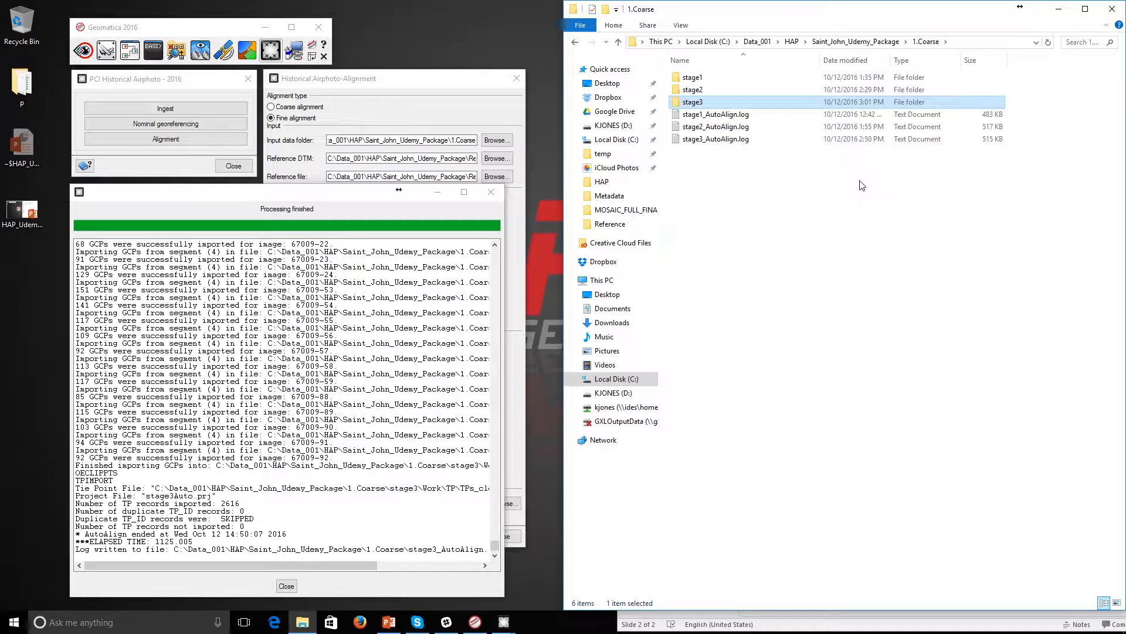
# - Open the stage3 output folder, start OrthoEngine and load the stage3Auto.prj project into it
pyautogui.click(698, 80)
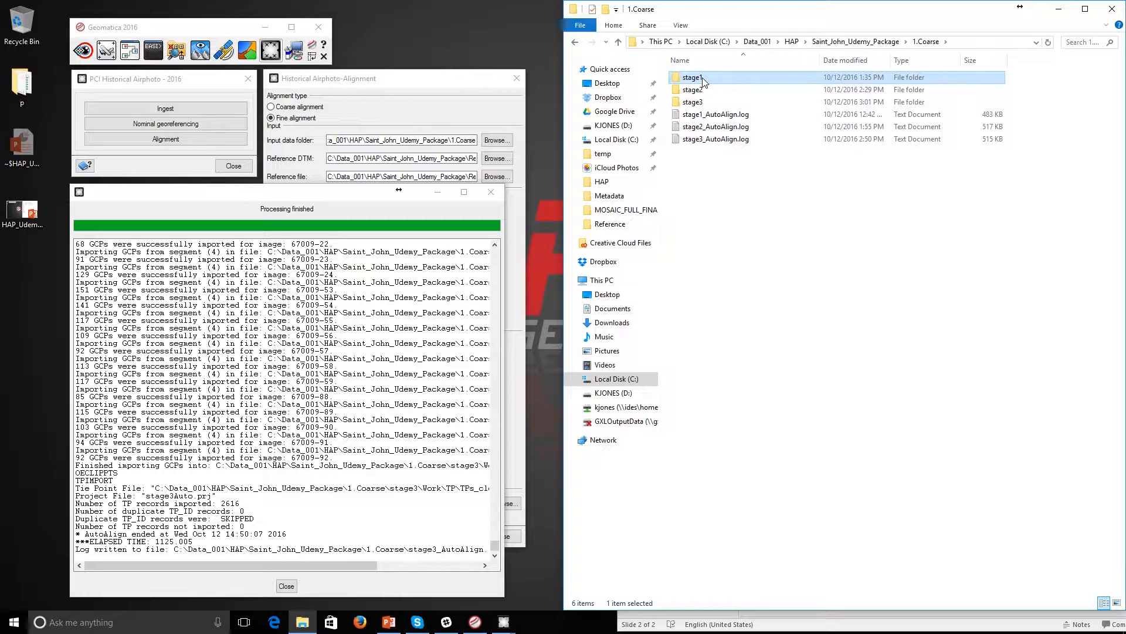
pyautogui.click(703, 92)
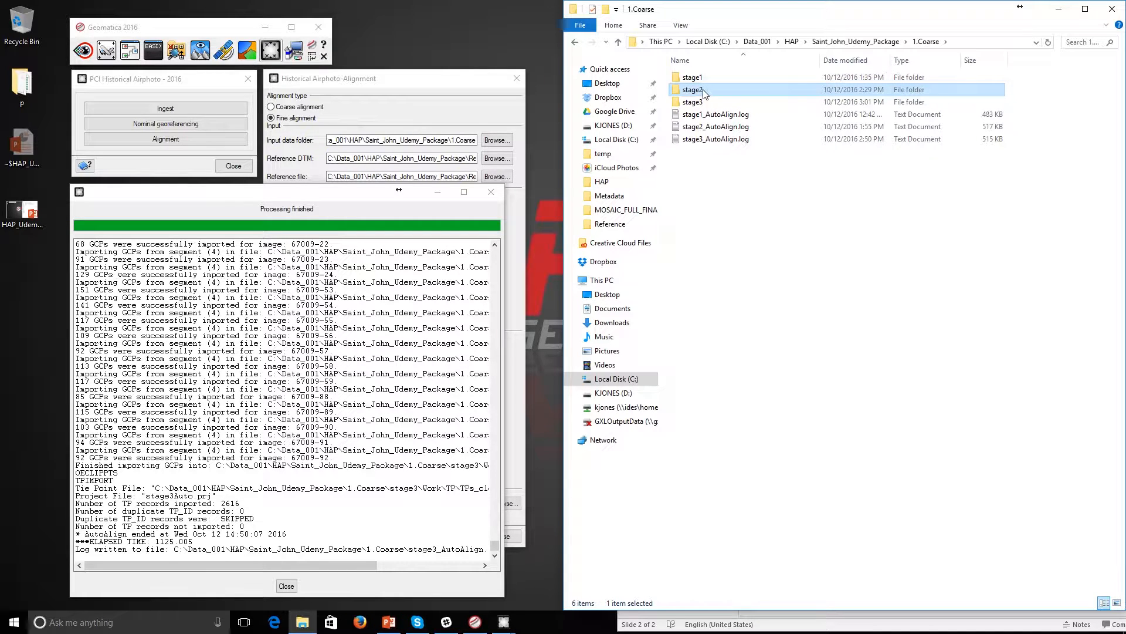
pyautogui.click(694, 103)
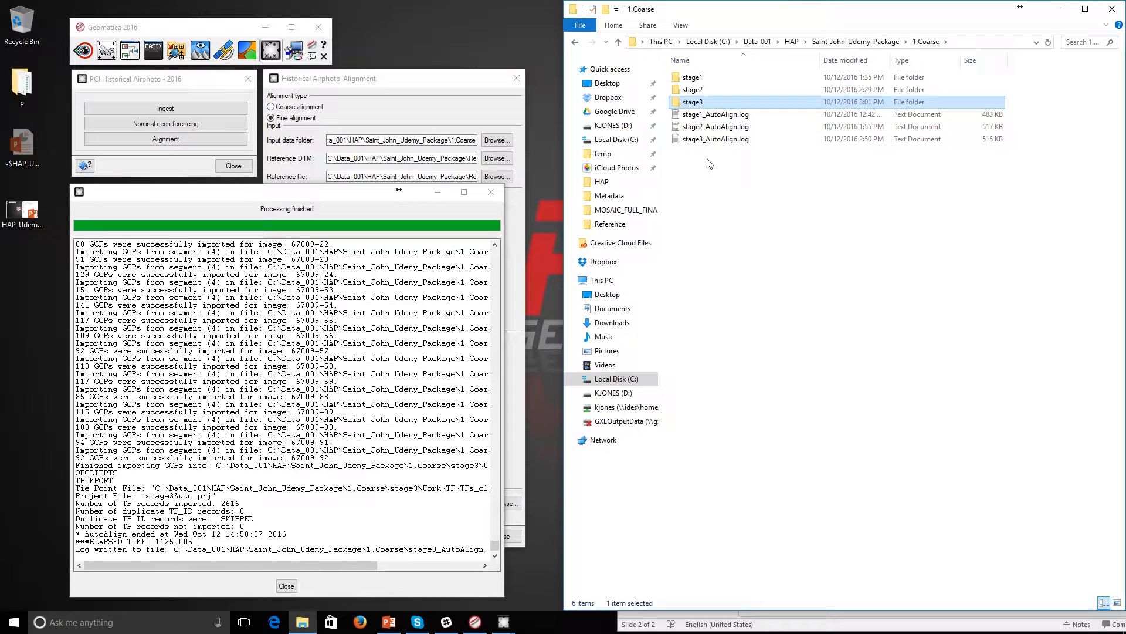
pyautogui.doubleClick(693, 103)
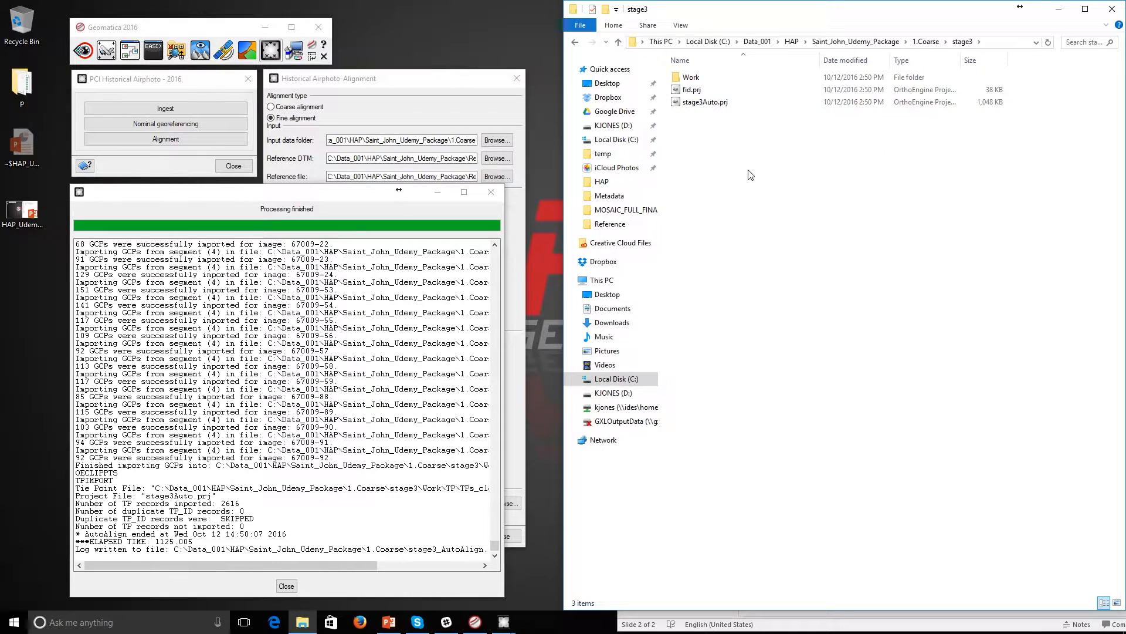
pyautogui.click(106, 51)
pyautogui.moveTo(702, 102); pyautogui.dragTo(551, 264)
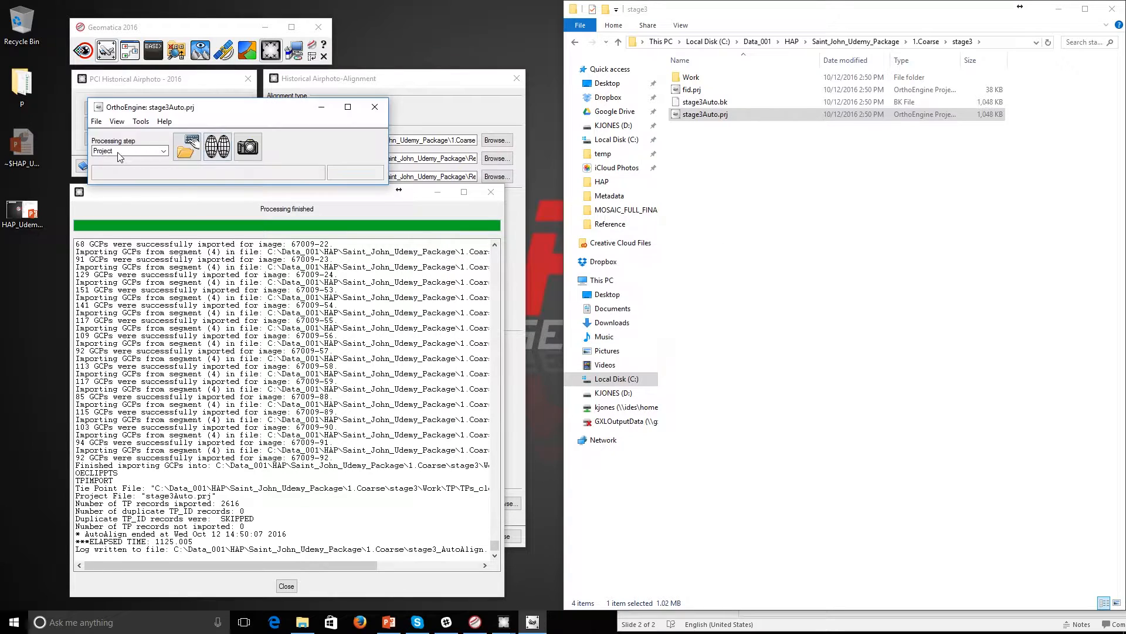
# - Set the processing step to GCP/TP Collection and open the Project Overview
pyautogui.click(123, 150)
pyautogui.click(118, 175)
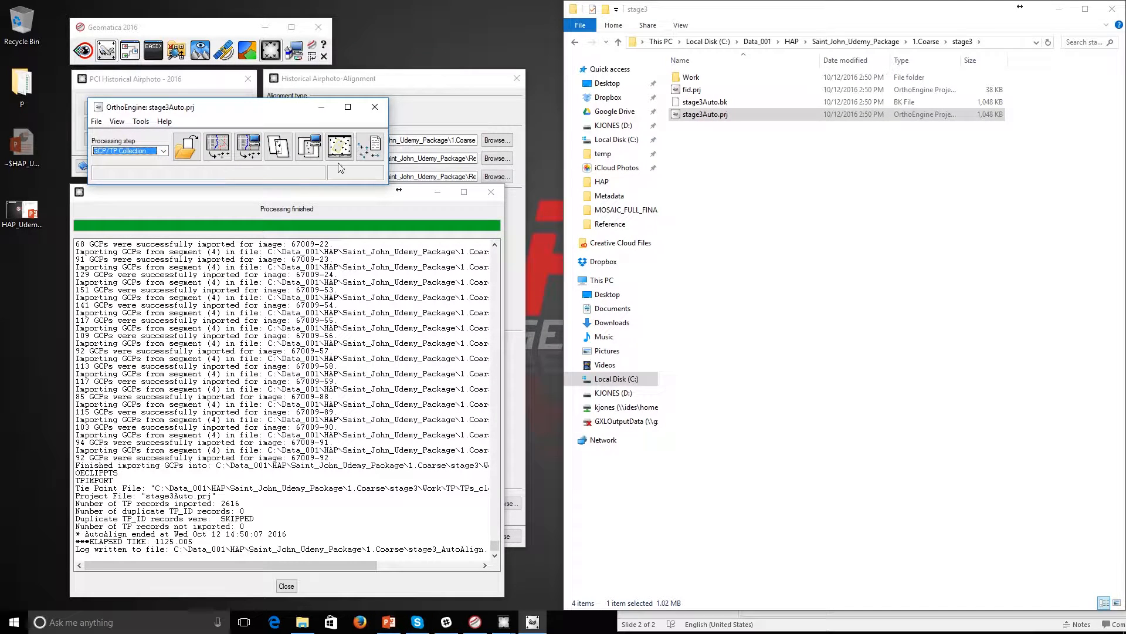
pyautogui.click(340, 145)
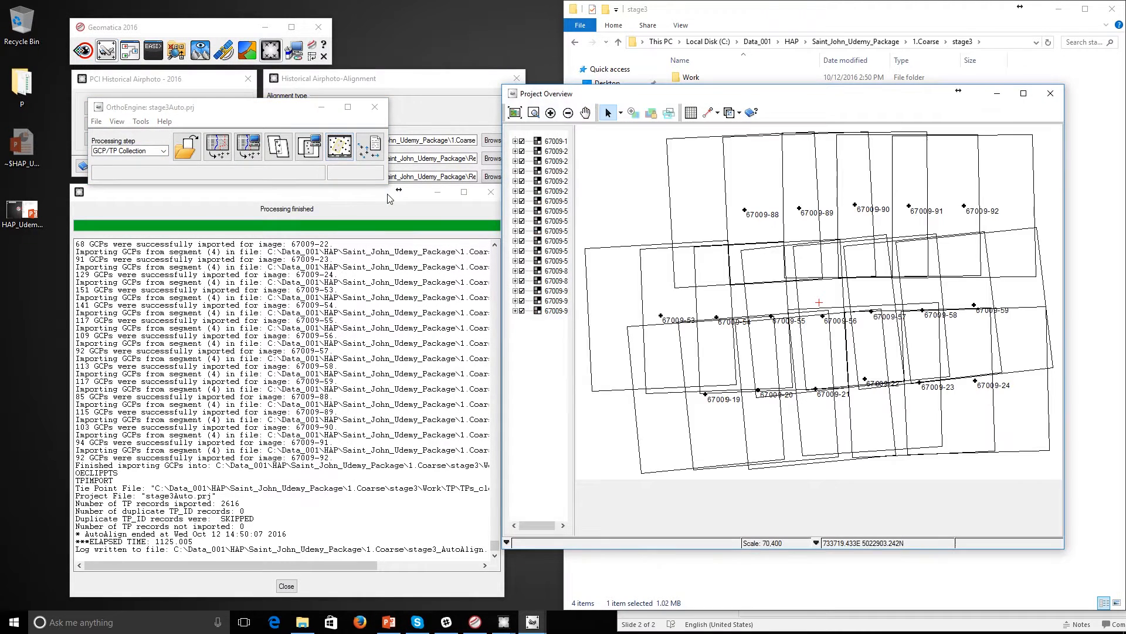
# - Select all images in the Project Overview and display their GCPs over the footprints
pyautogui.click(554, 142)
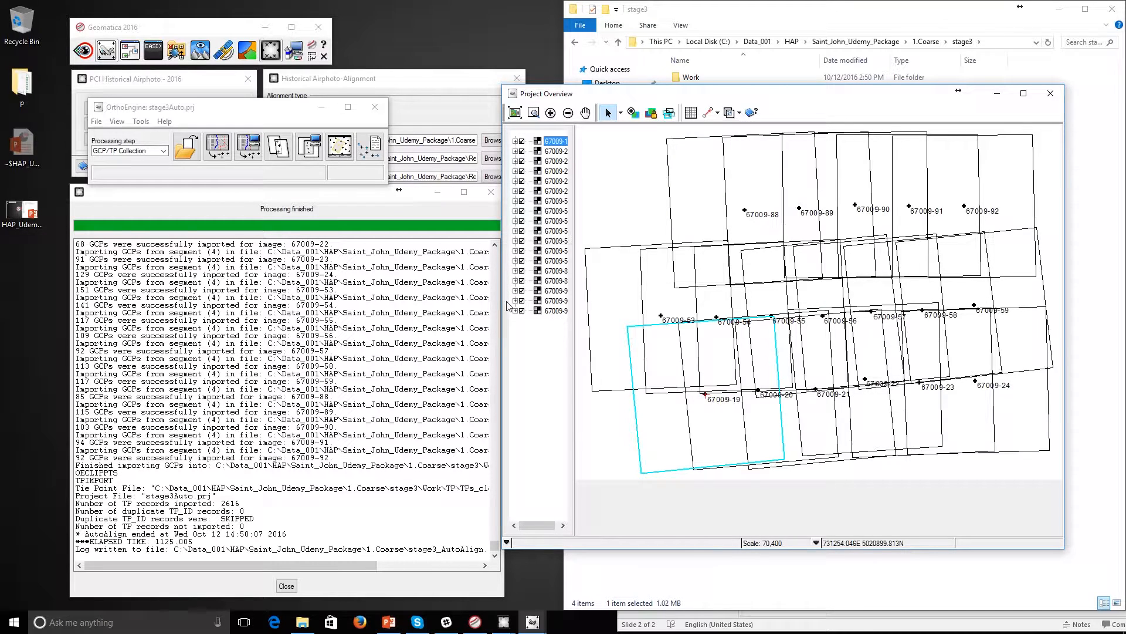
pyautogui.keyDown('shift'); pyautogui.click(544, 309); pyautogui.keyUp('shift')
pyautogui.rightClick(550, 213)
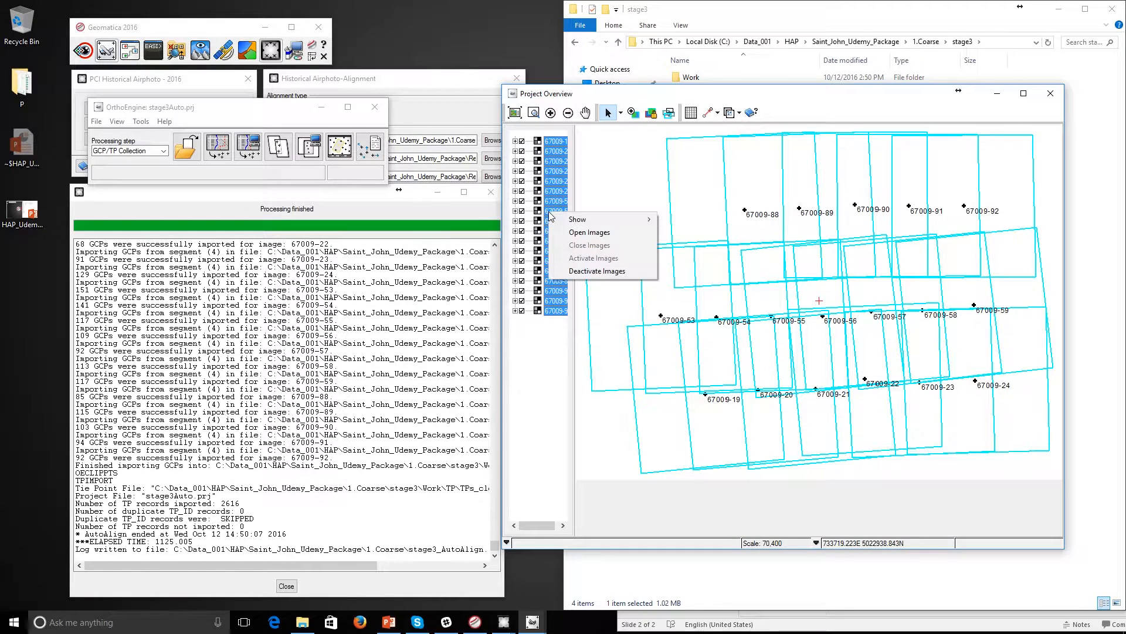
pyautogui.moveTo(592, 226)
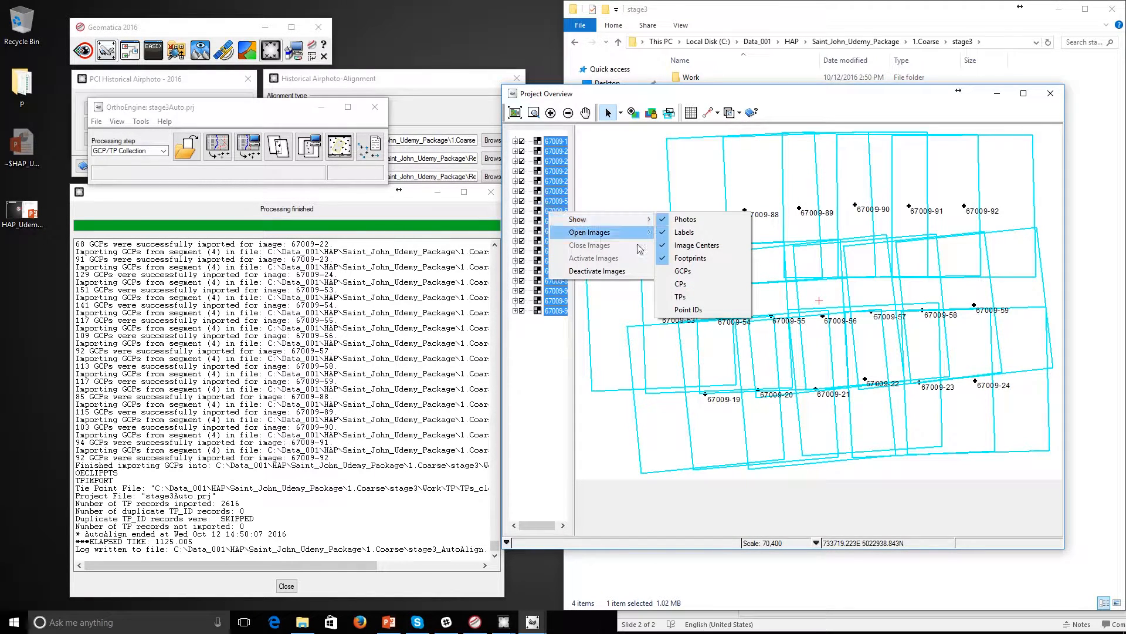
pyautogui.click(697, 275)
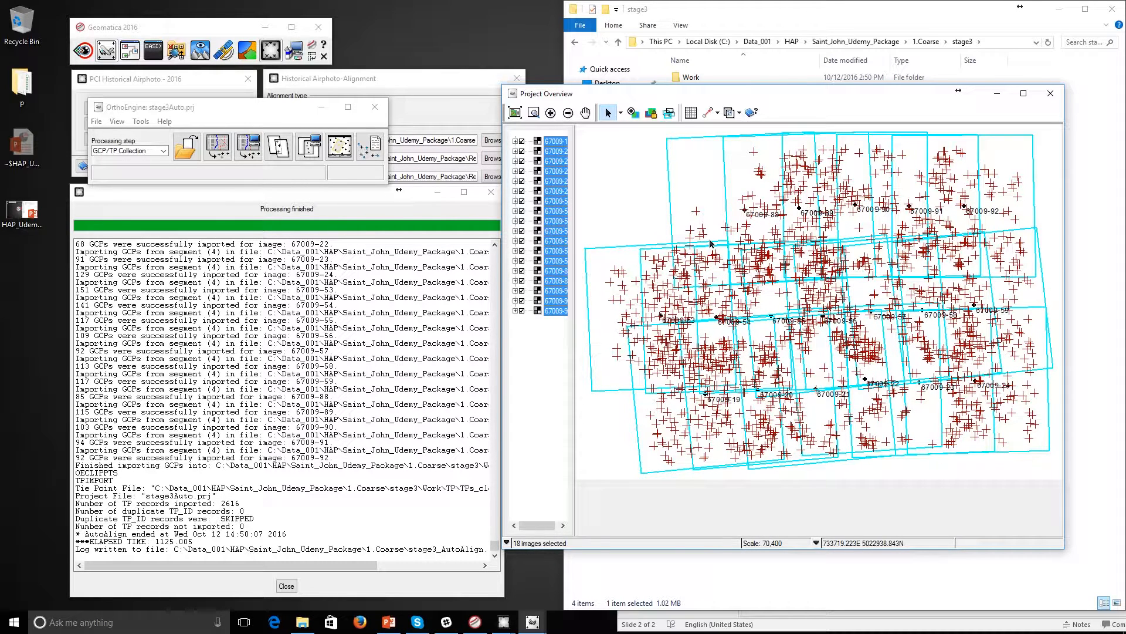
# - Display the tie points of all selected images to check their distribution, and hide them again
pyautogui.rightClick(552, 178)
pyautogui.moveTo(593, 188)
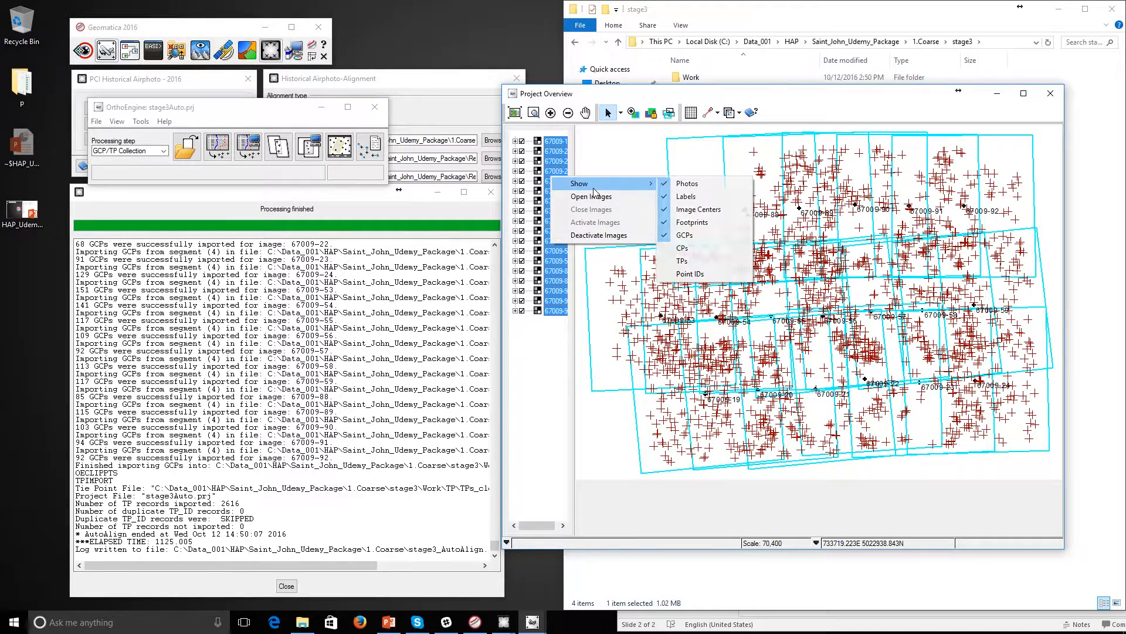
pyautogui.click(683, 249)
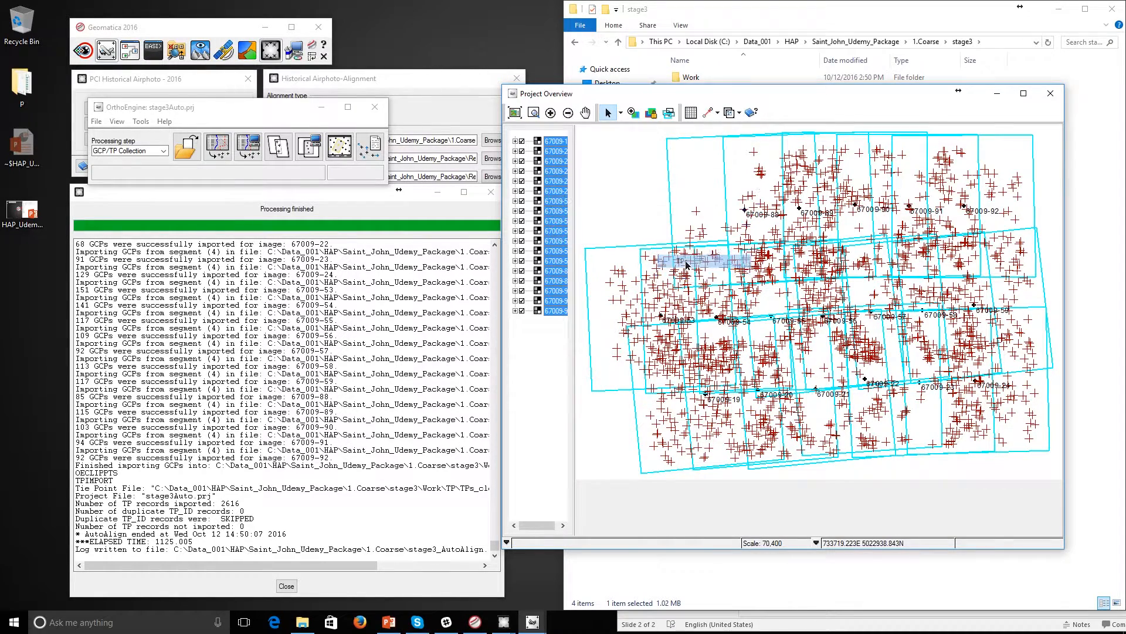
pyautogui.rightClick(566, 192)
pyautogui.moveTo(604, 195)
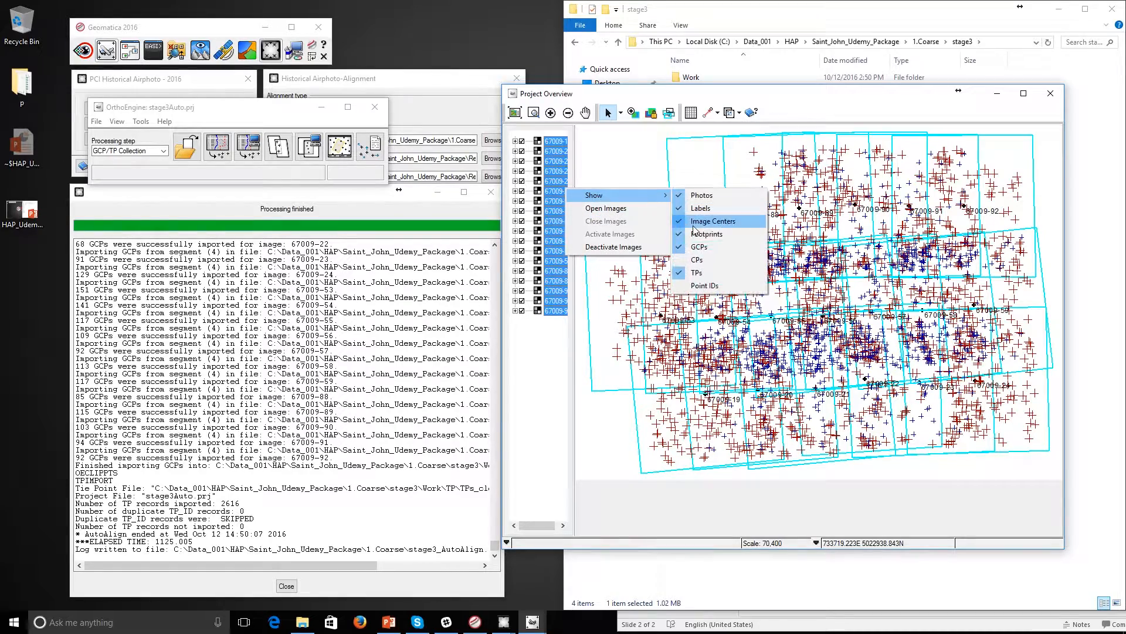
pyautogui.click(699, 273)
# - Open the Raw Image Summary Table and sort it by GCP count and by descending GCP RMS to compare the images
pyautogui.click(691, 112)
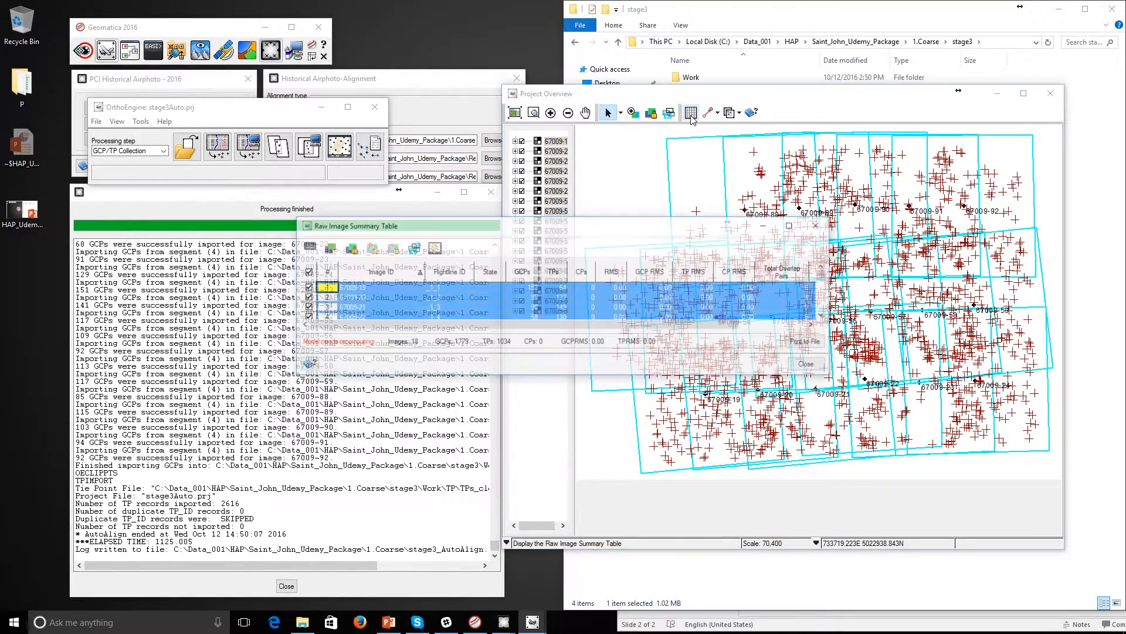
pyautogui.moveTo(552, 225); pyautogui.dragTo(351, 321)
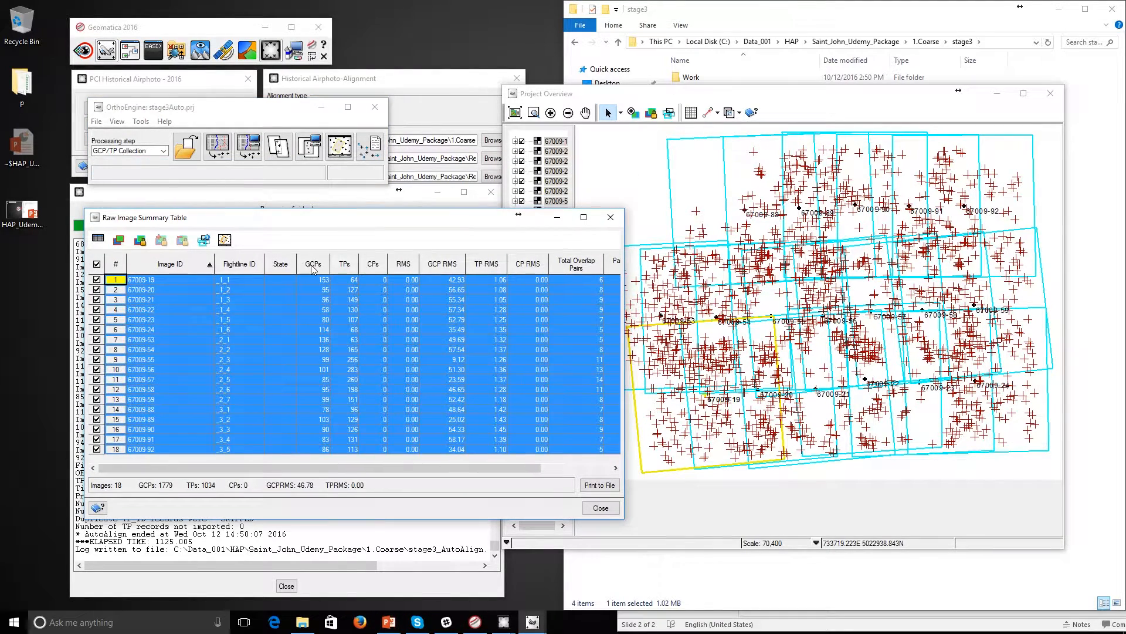
pyautogui.click(312, 269)
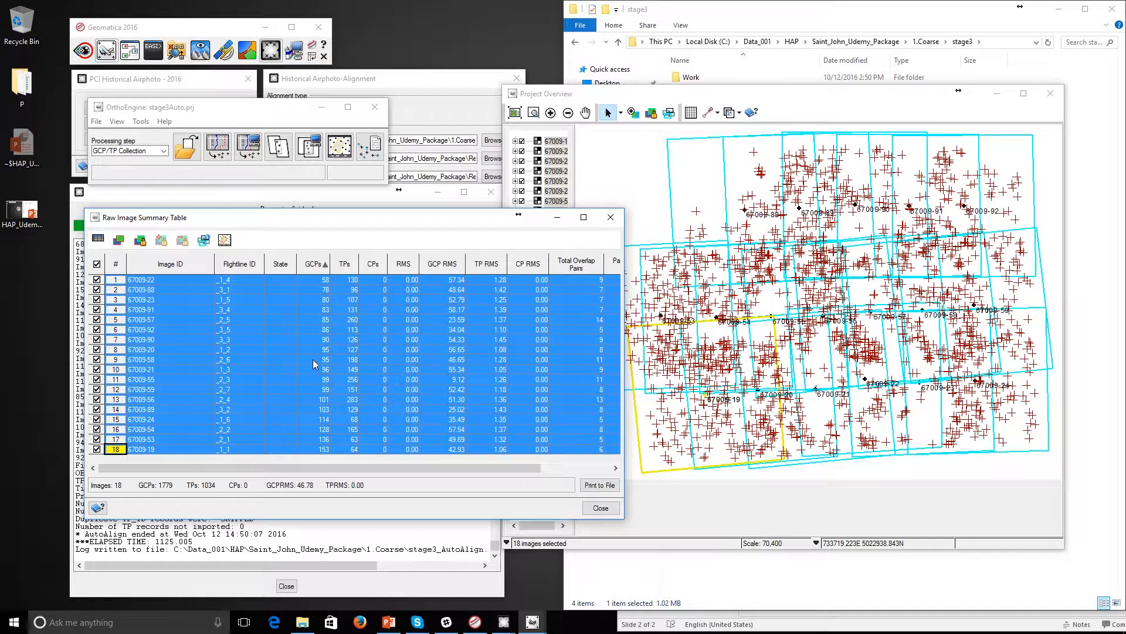
pyautogui.click(435, 267)
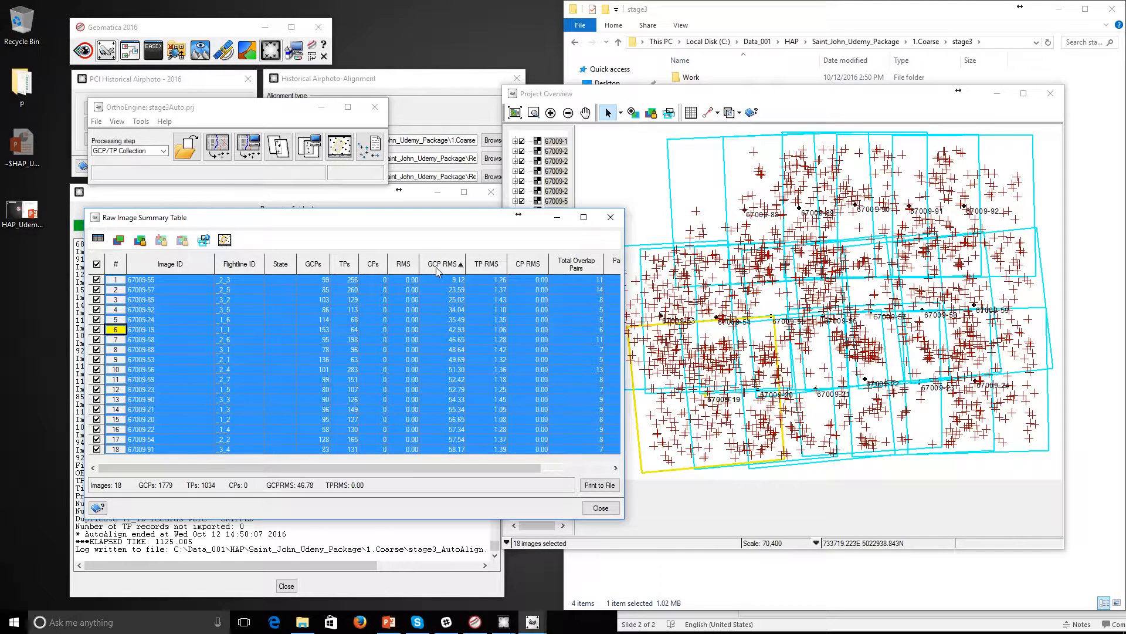
pyautogui.click(439, 263)
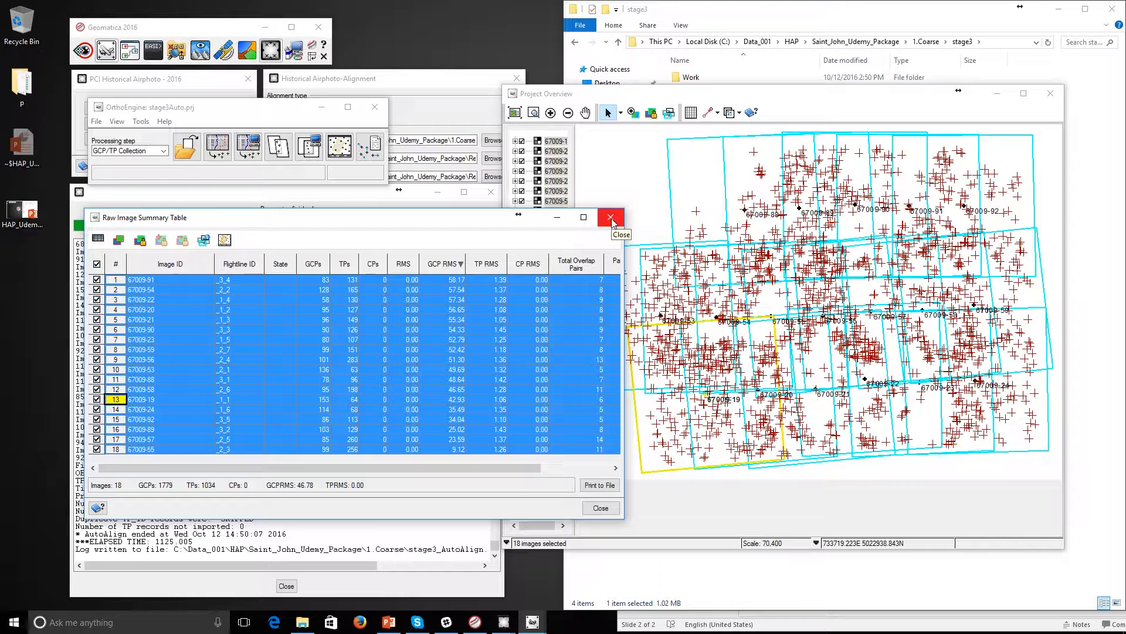
pyautogui.click(249, 278)
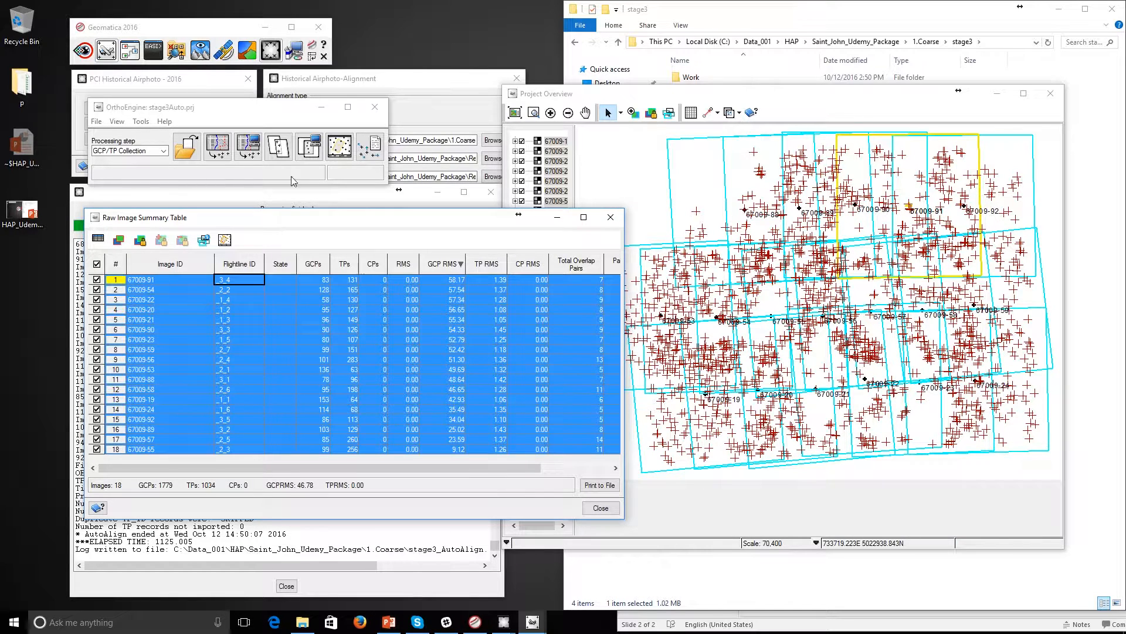
# - Open the residual report and delete the worst GCPs, from the highest residual down to the 260.32 pixel one
pyautogui.click(374, 148)
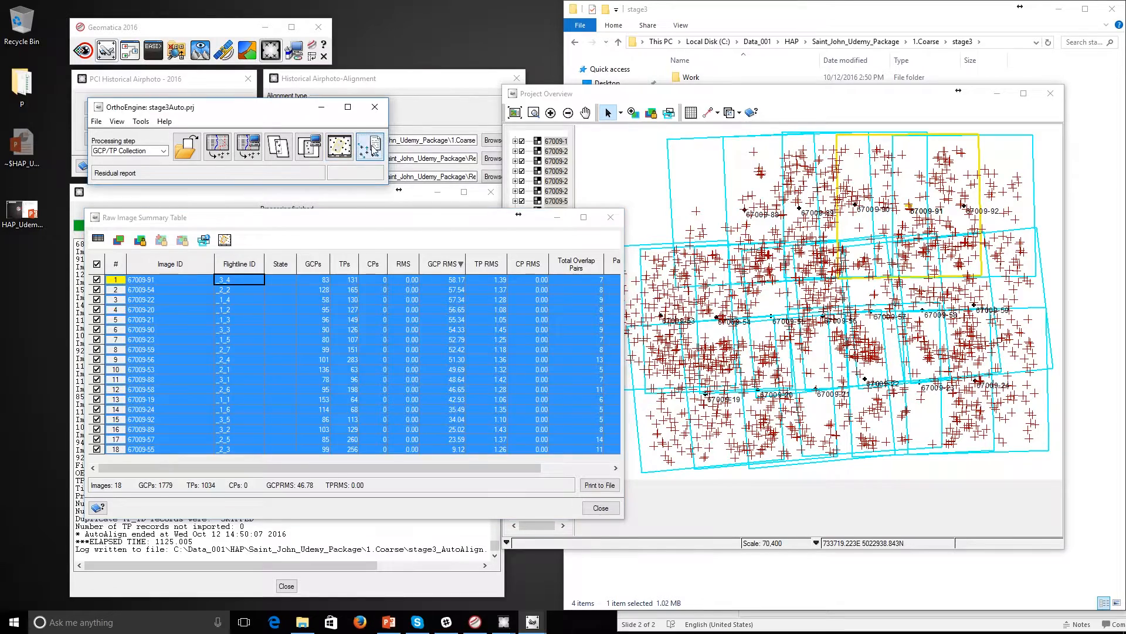
pyautogui.moveTo(509, 100); pyautogui.dragTo(346, 161)
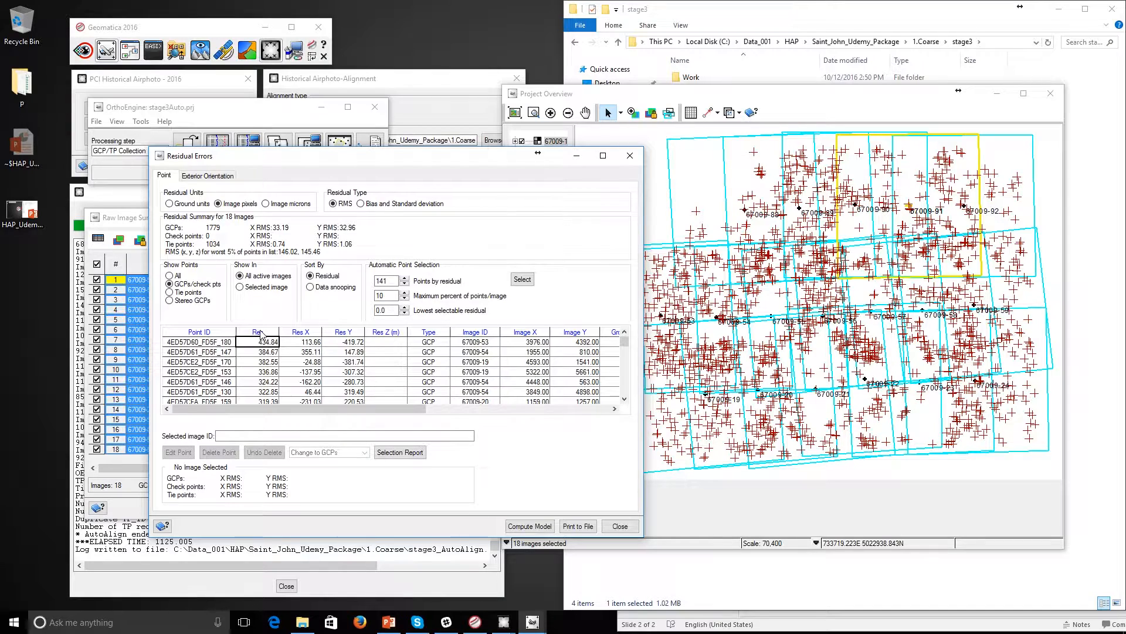
pyautogui.click(201, 344)
pyautogui.scroll(-3, 205, 361)
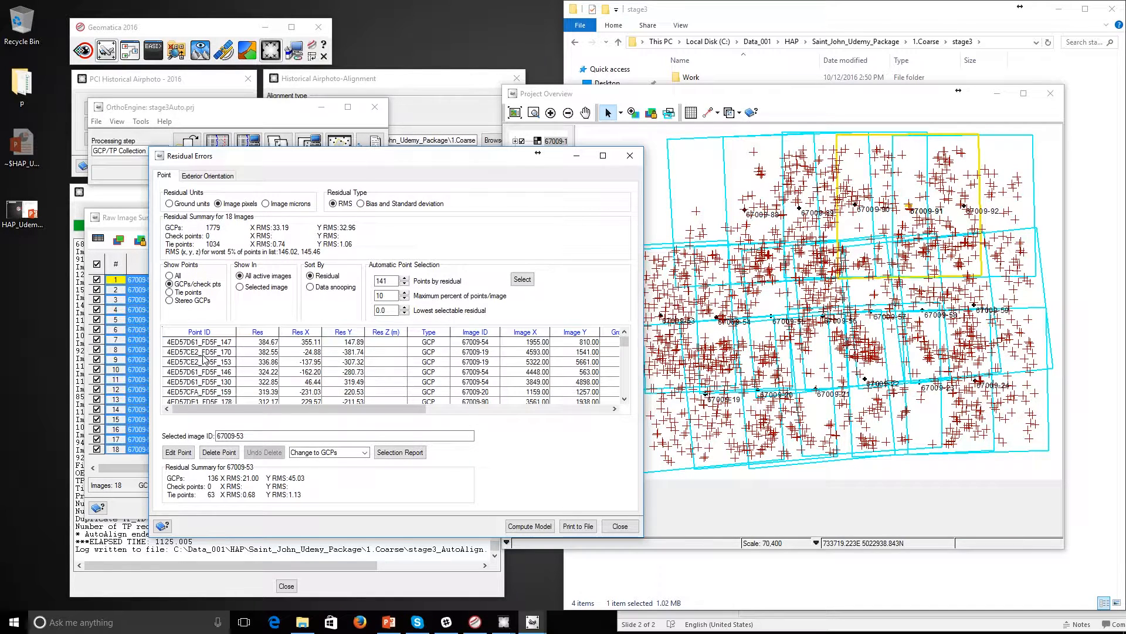
pyautogui.scroll(-3, 206, 366)
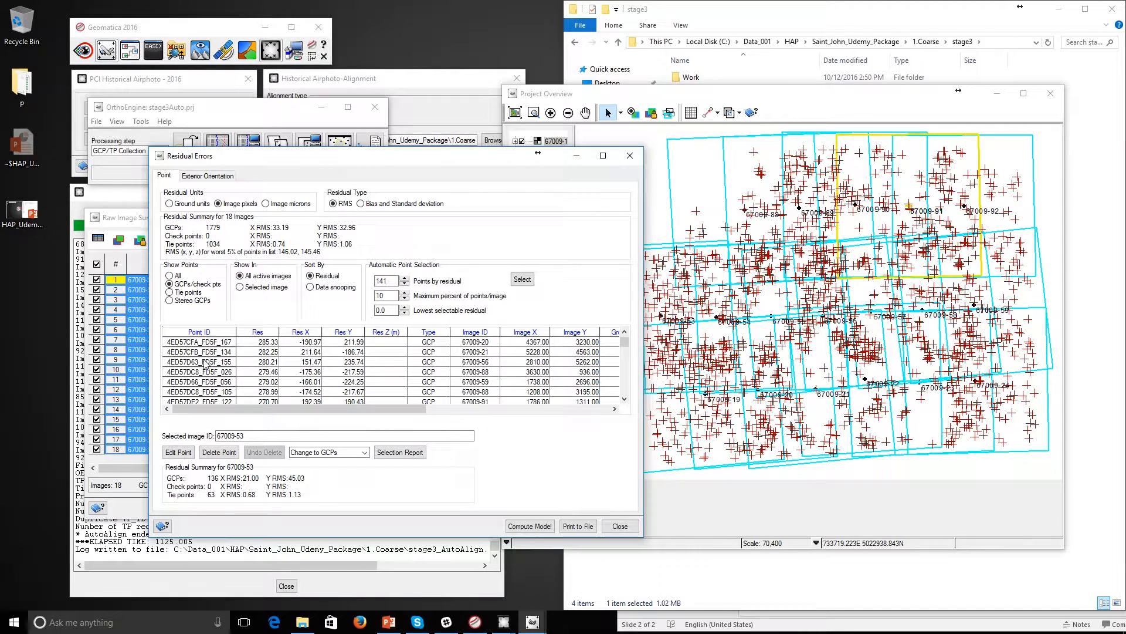
pyautogui.keyDown('shift'); pyautogui.click(212, 395); pyautogui.keyUp('shift')
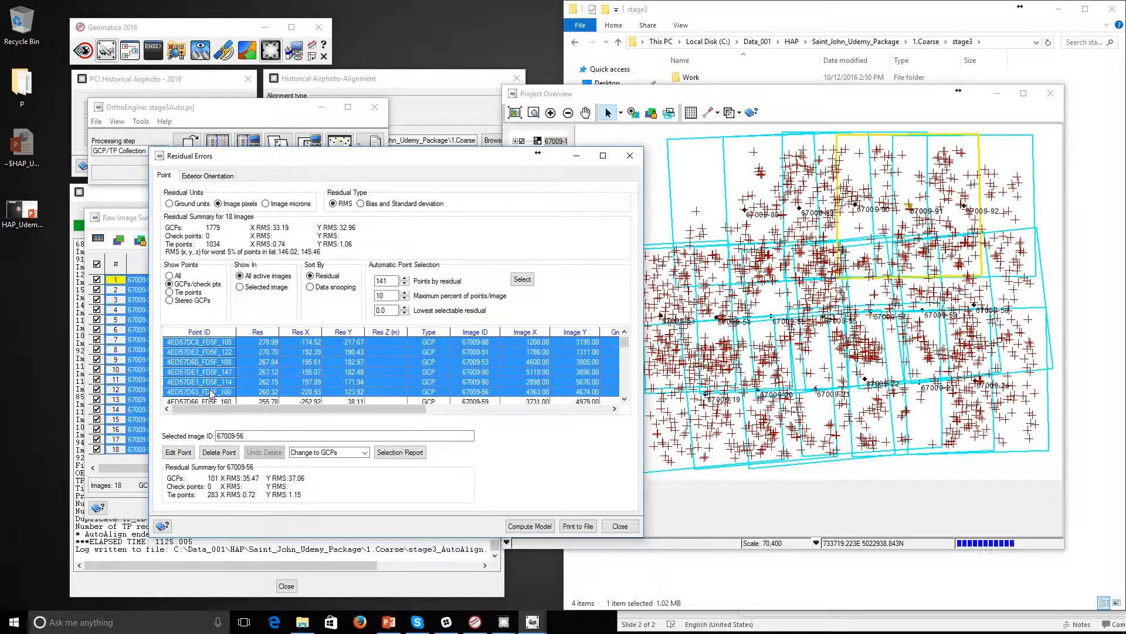
pyautogui.click(218, 452)
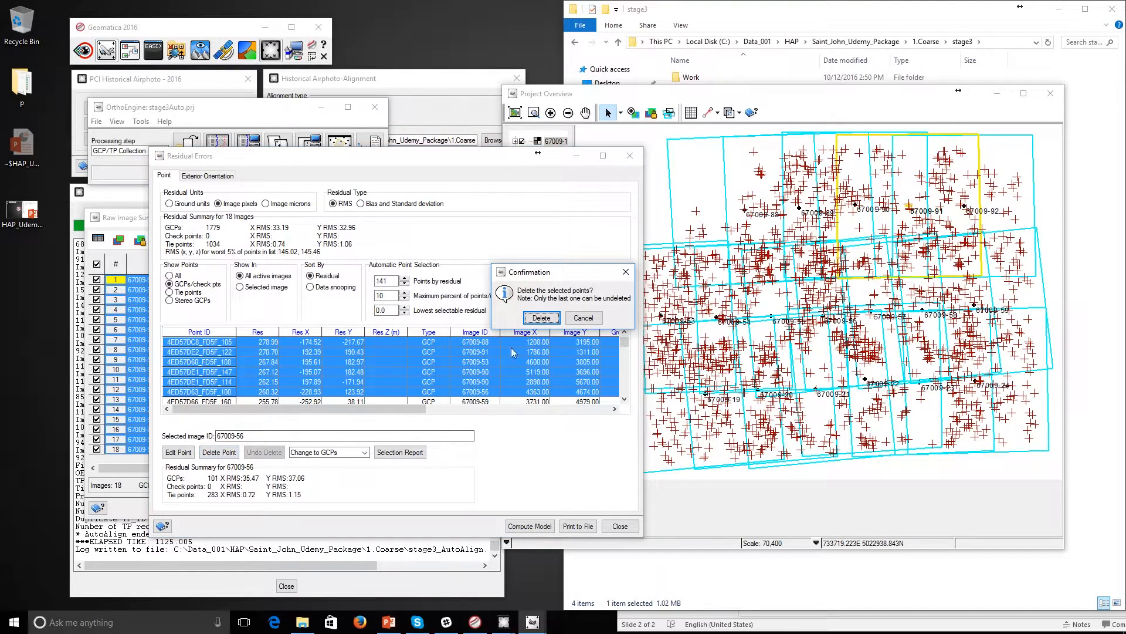
pyautogui.click(543, 320)
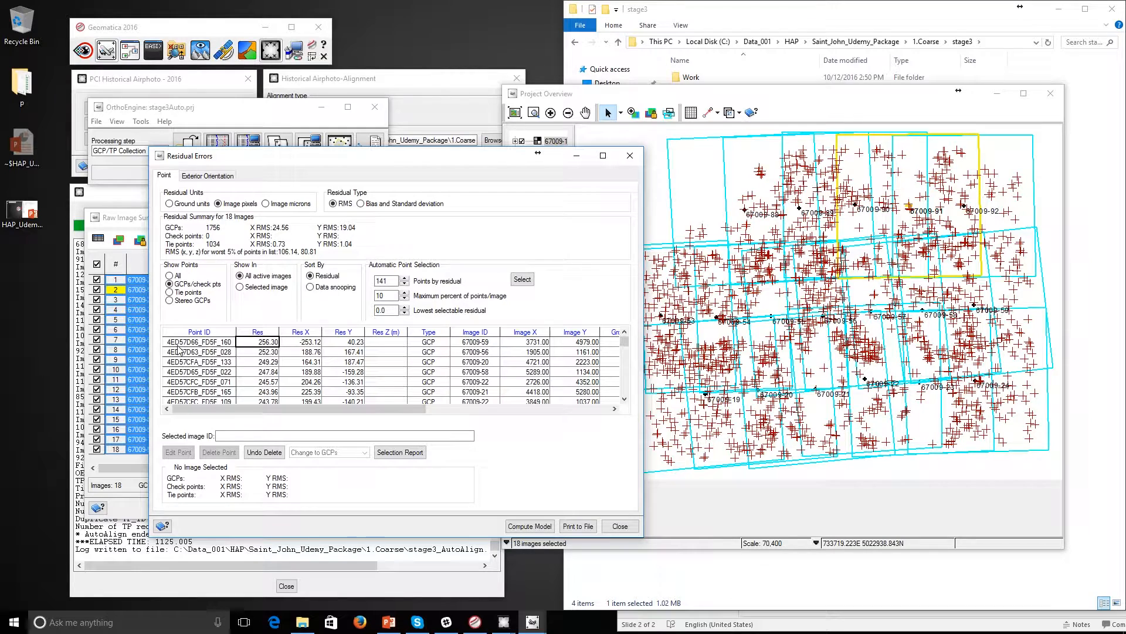
# - Delete the next batch of worst GCPs in the residual list, starting from the 256.30 pixel one
pyautogui.click(200, 342)
pyautogui.scroll(-1, 199, 356)
pyautogui.scroll(-4, 200, 361)
pyautogui.scroll(-3, 202, 366)
pyautogui.keyDown('shift'); pyautogui.click(209, 382); pyautogui.keyUp('shift')
pyautogui.press('Delete')
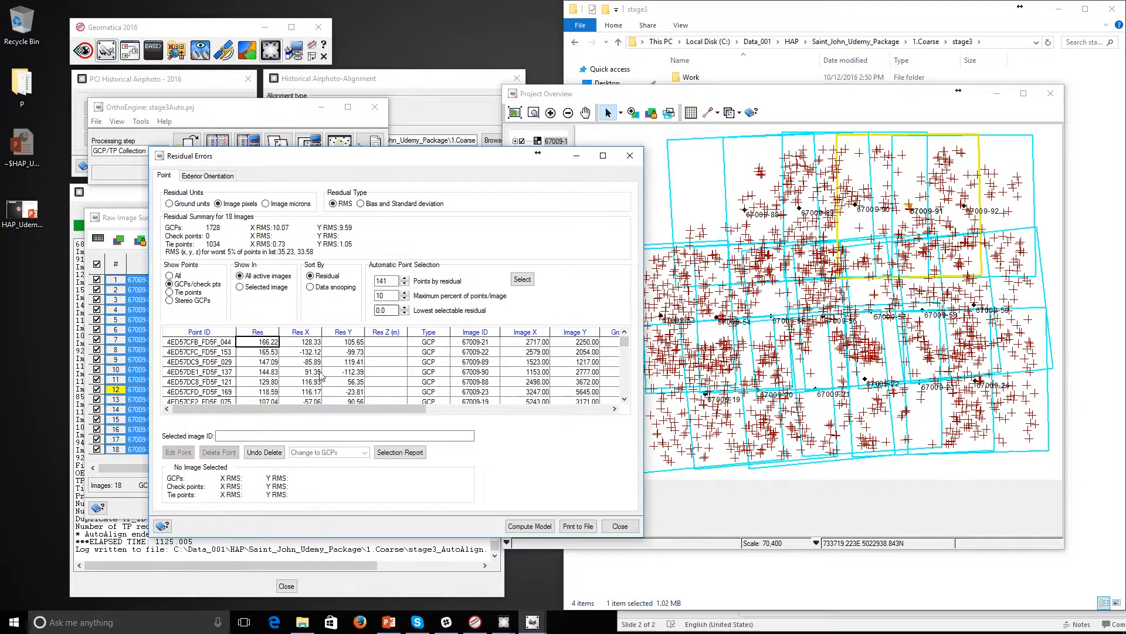
# - Check the worst GCP residuals in ground units, and delete the GCPs from the 166.22 down to the 15.01 pixel residual
pyautogui.click(196, 343)
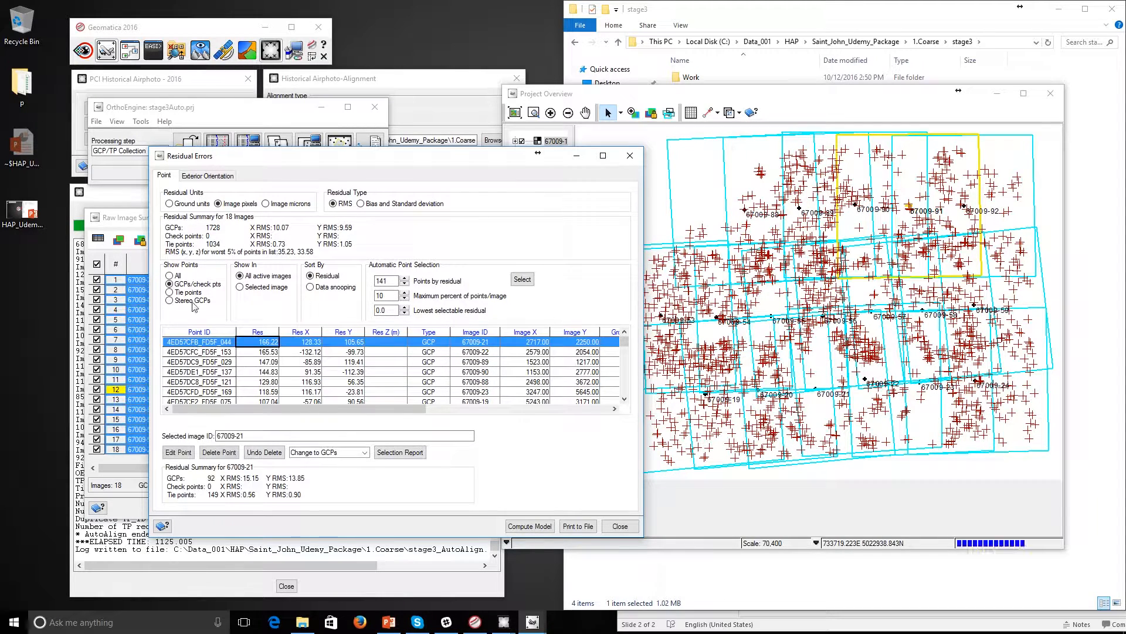
pyautogui.click(170, 204)
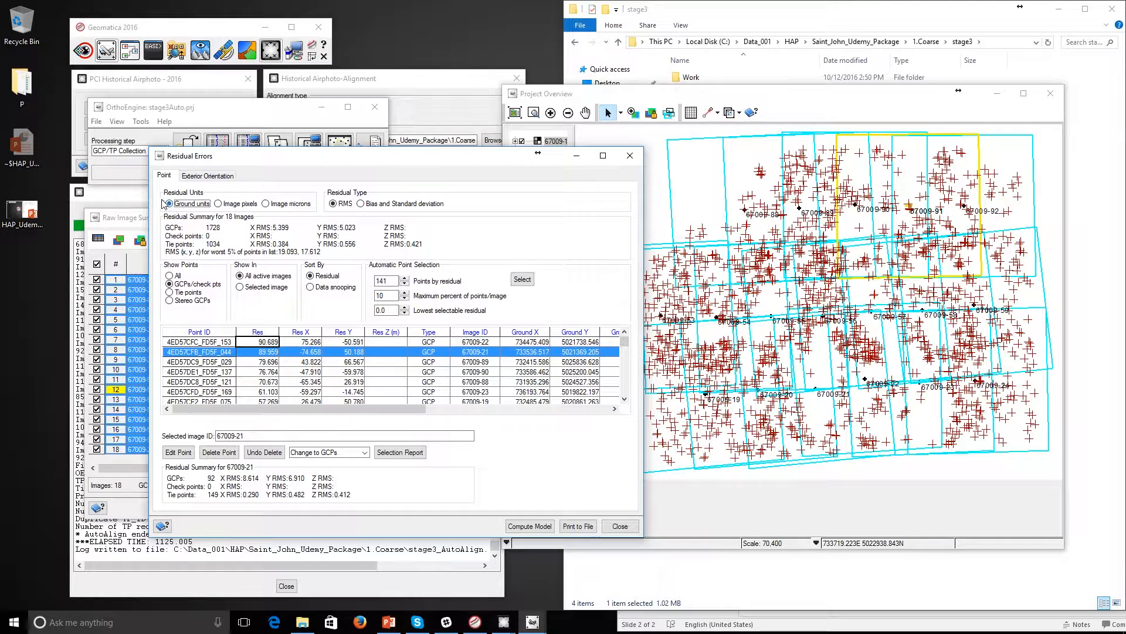
pyautogui.click(218, 203)
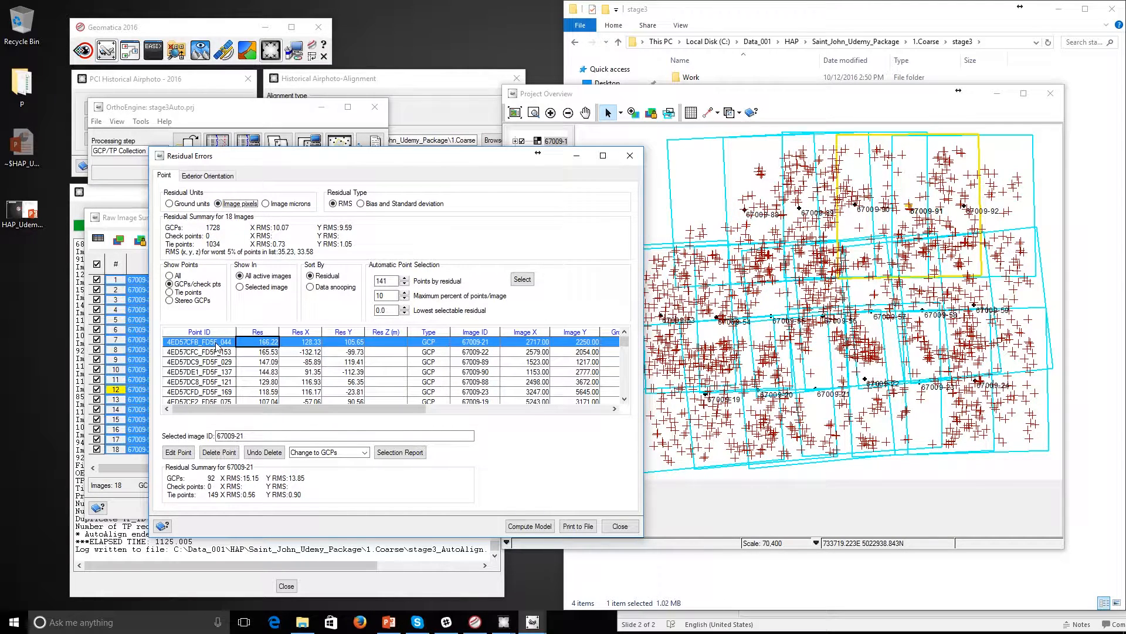
pyautogui.scroll(-2, 217, 380)
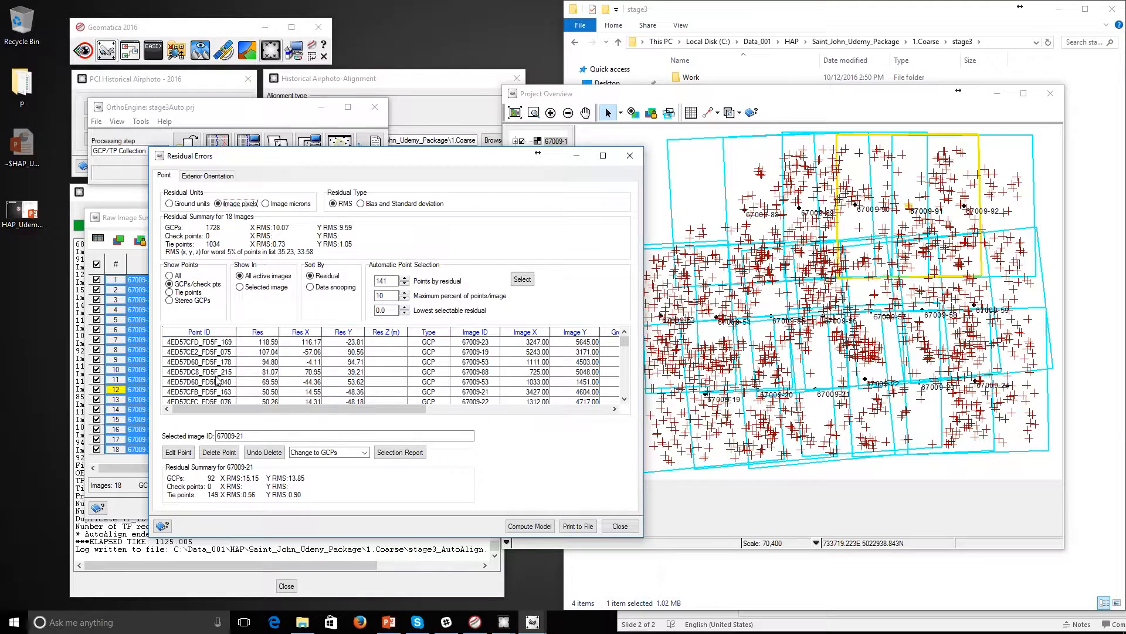
pyautogui.scroll(-10, 219, 387)
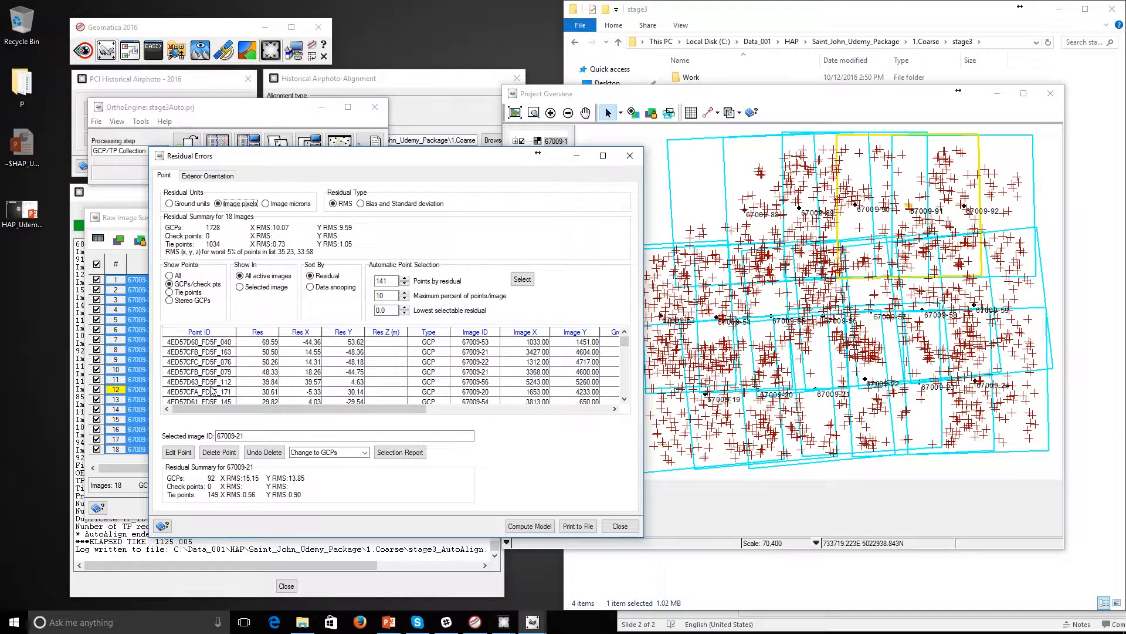
pyautogui.click(625, 366)
pyautogui.scroll(-2, 211, 393)
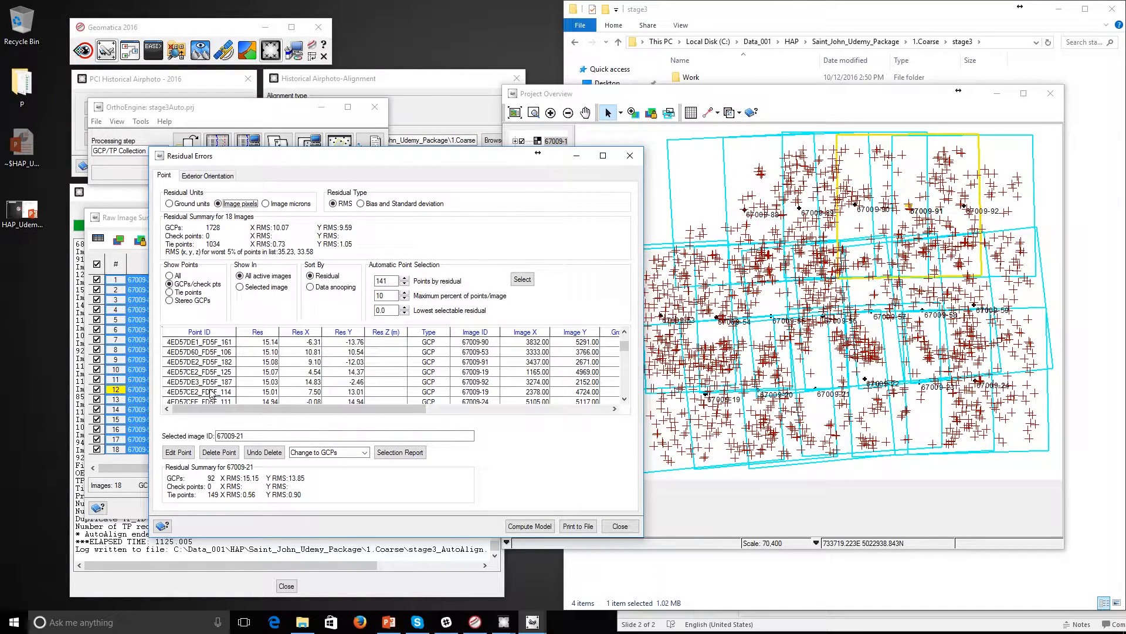
pyautogui.keyDown('shift'); pyautogui.click(211, 391); pyautogui.keyUp('shift')
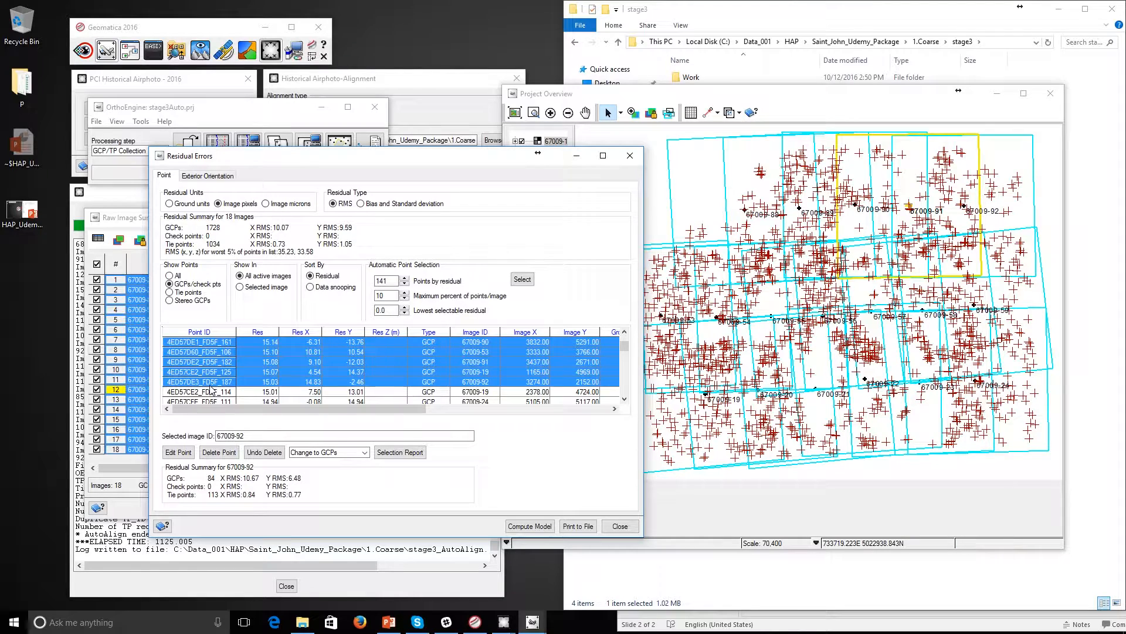
pyautogui.click(223, 453)
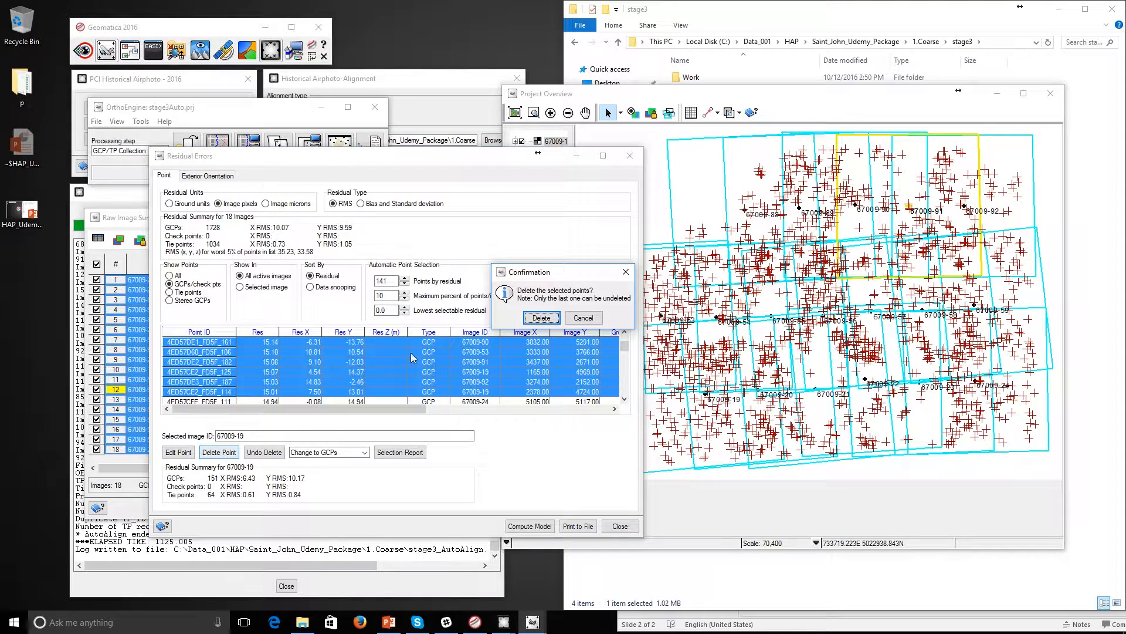
pyautogui.click(546, 318)
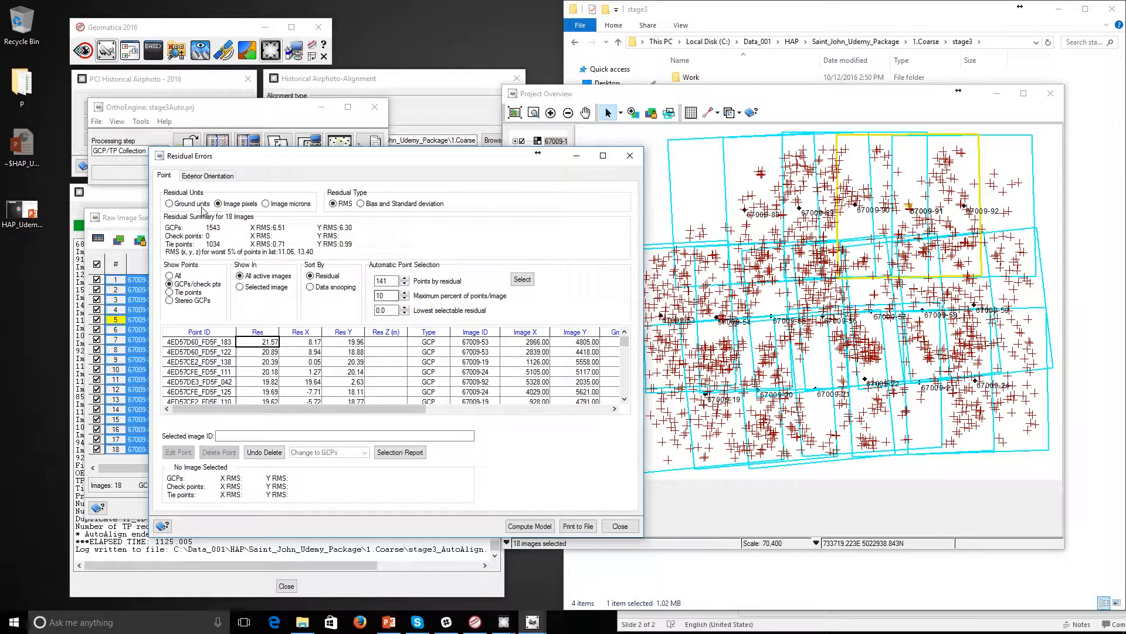
# - Compare the GCP residual summary in ground units and in image pixels
pyautogui.click(180, 206)
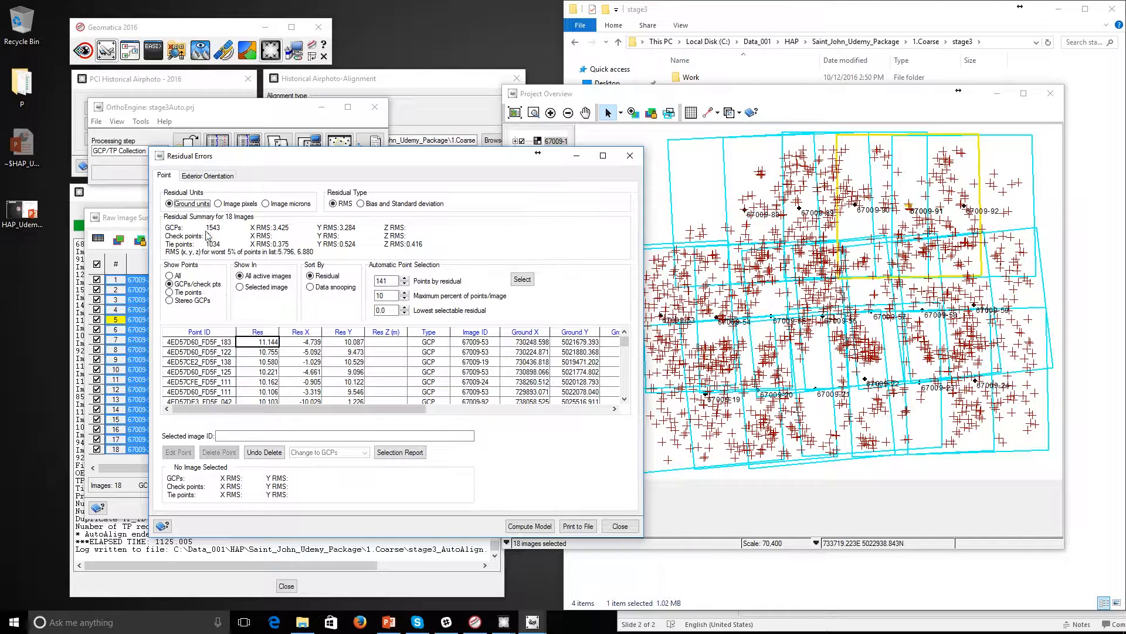
pyautogui.click(232, 205)
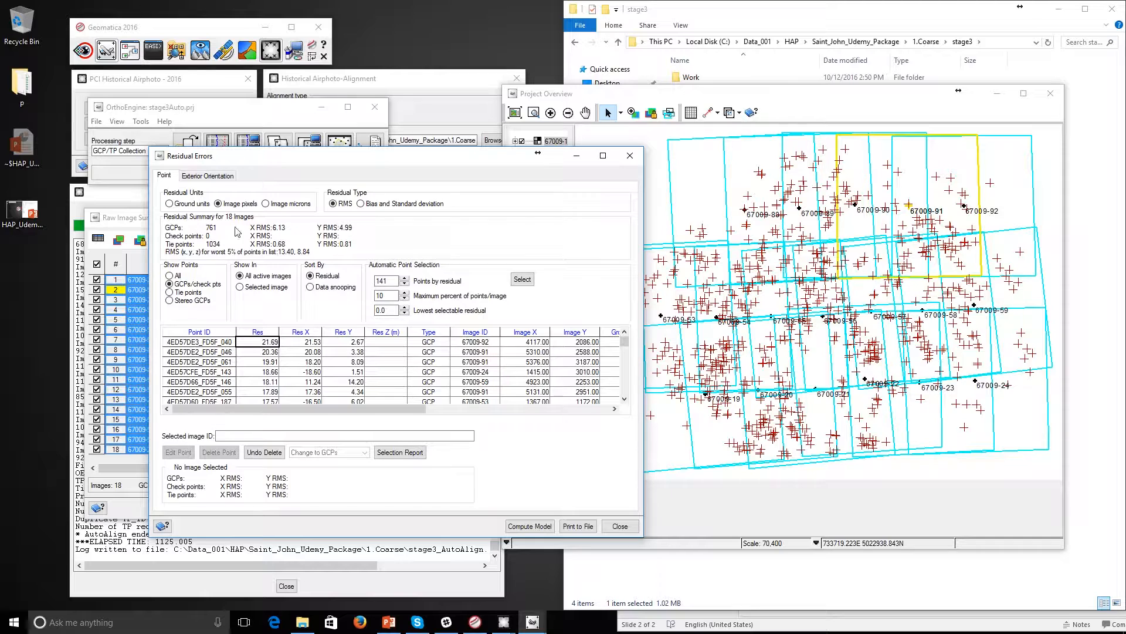
pyautogui.click(183, 205)
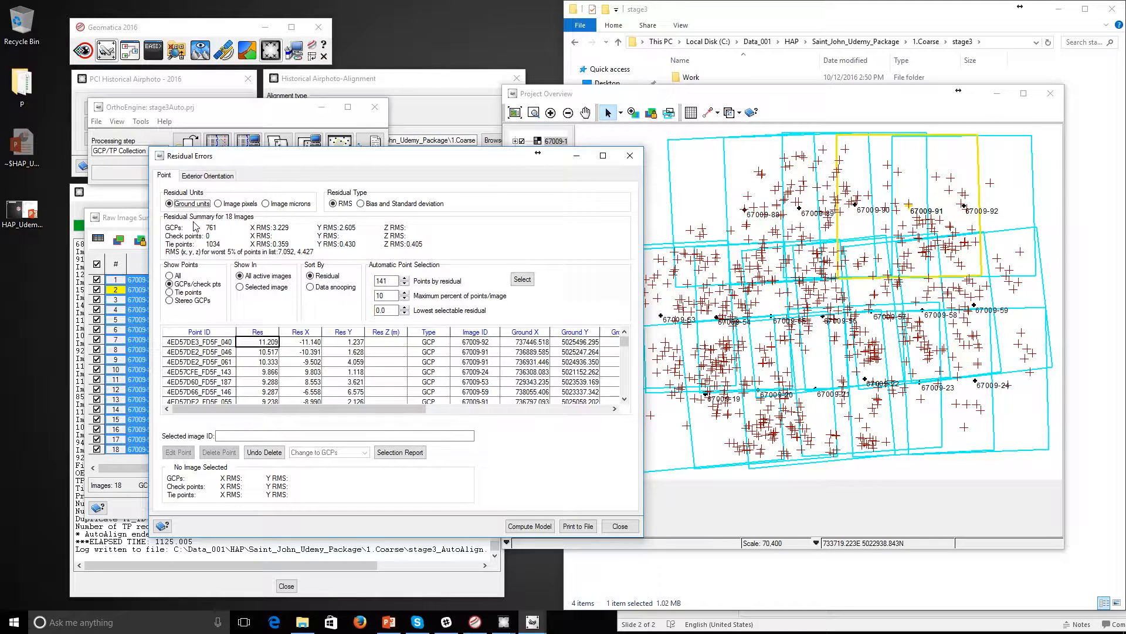
pyautogui.click(231, 205)
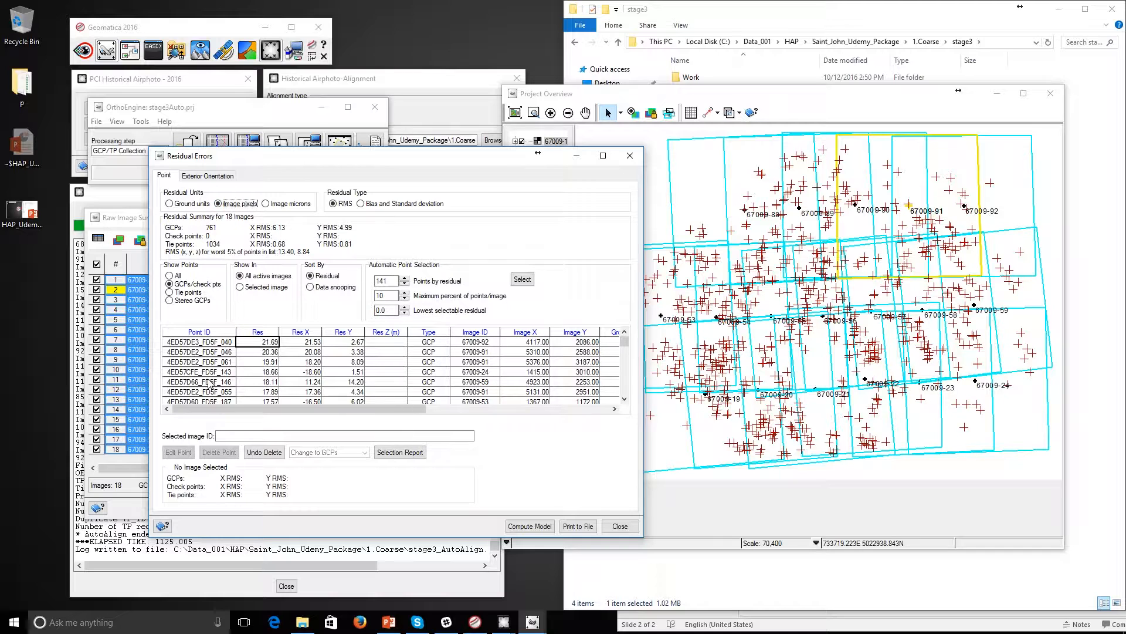
# - Sort the GCPs by X residual and delete the worst in batches, starting with those from 21.53 down to 15.88 pixels
pyautogui.click(301, 333)
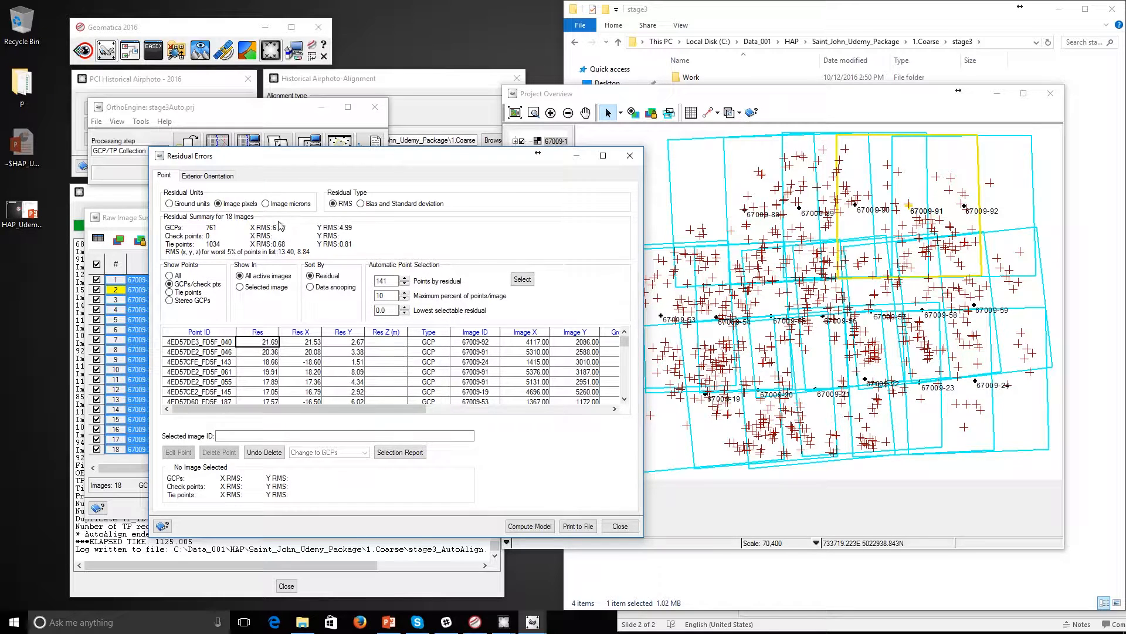
pyautogui.click(199, 343)
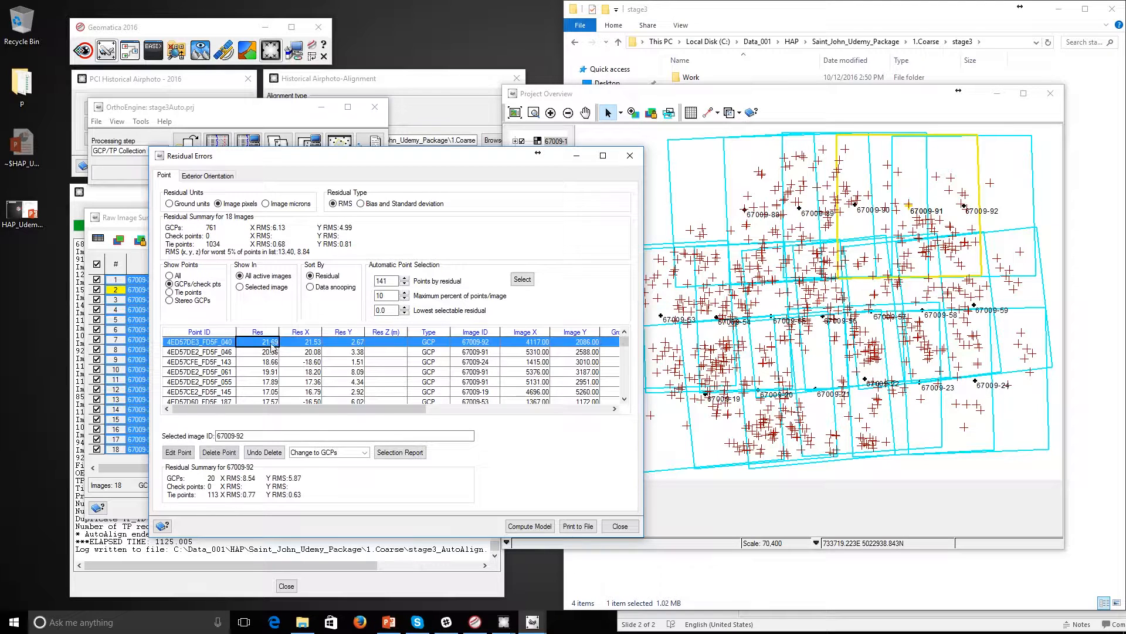
pyautogui.press('Delete')
pyautogui.keyDown('shift'); pyautogui.click(203, 373); pyautogui.keyUp('shift')
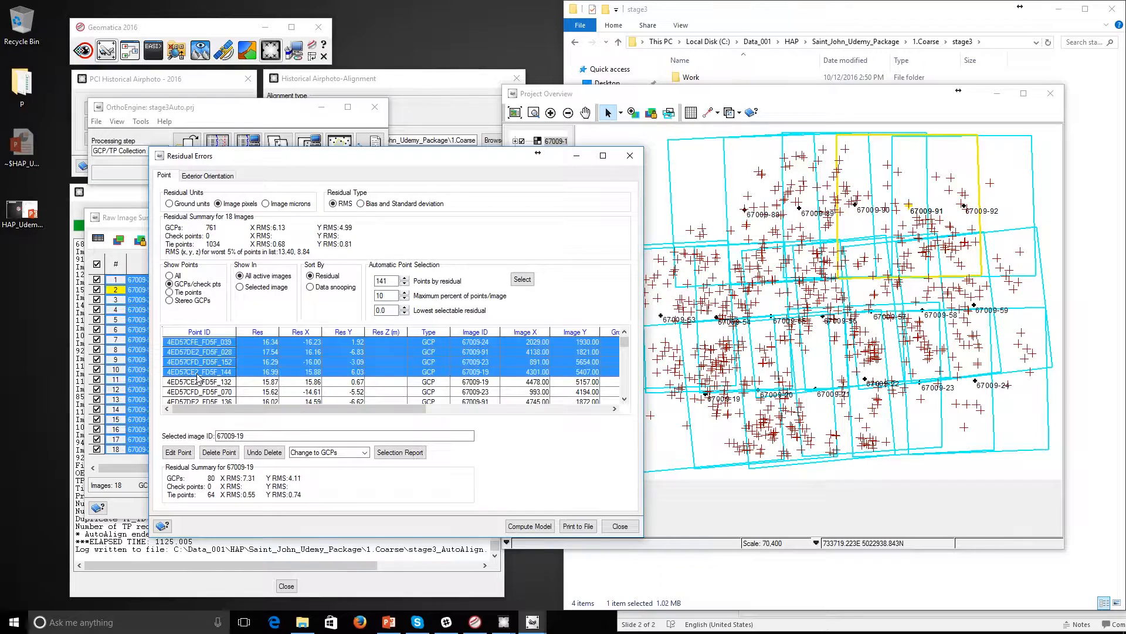
pyautogui.click(219, 453)
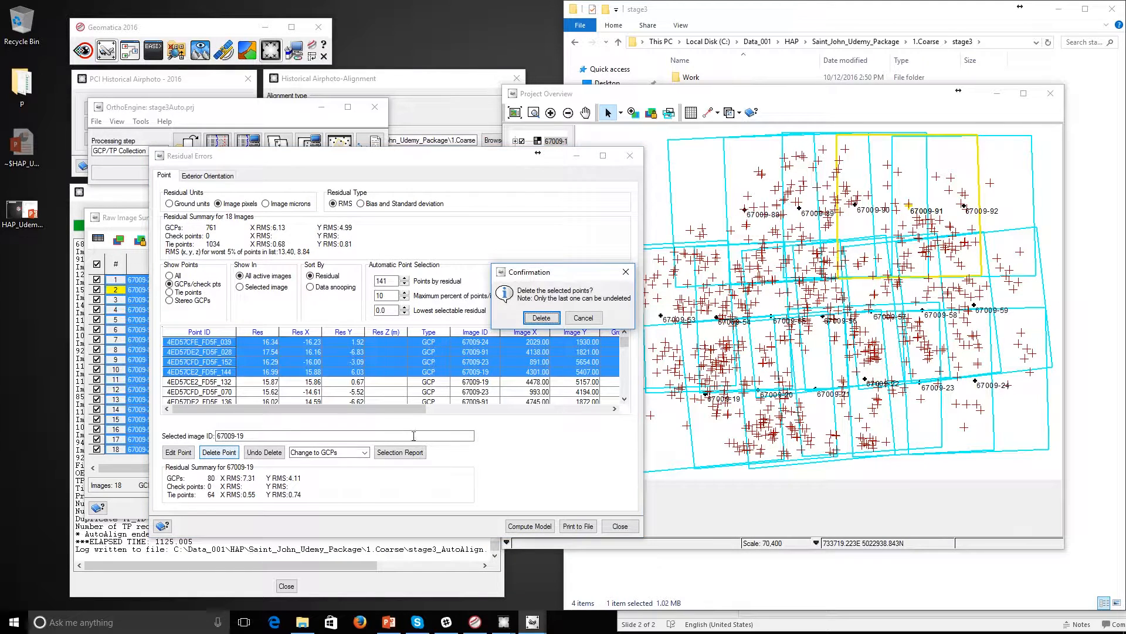
pyautogui.click(540, 317)
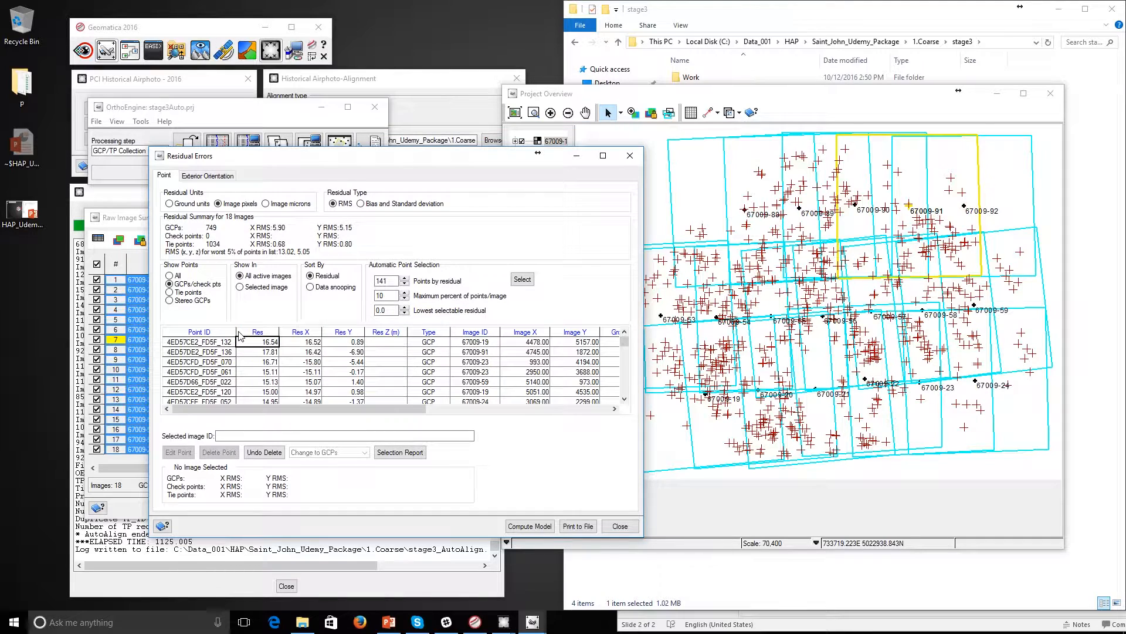
pyautogui.click(203, 392)
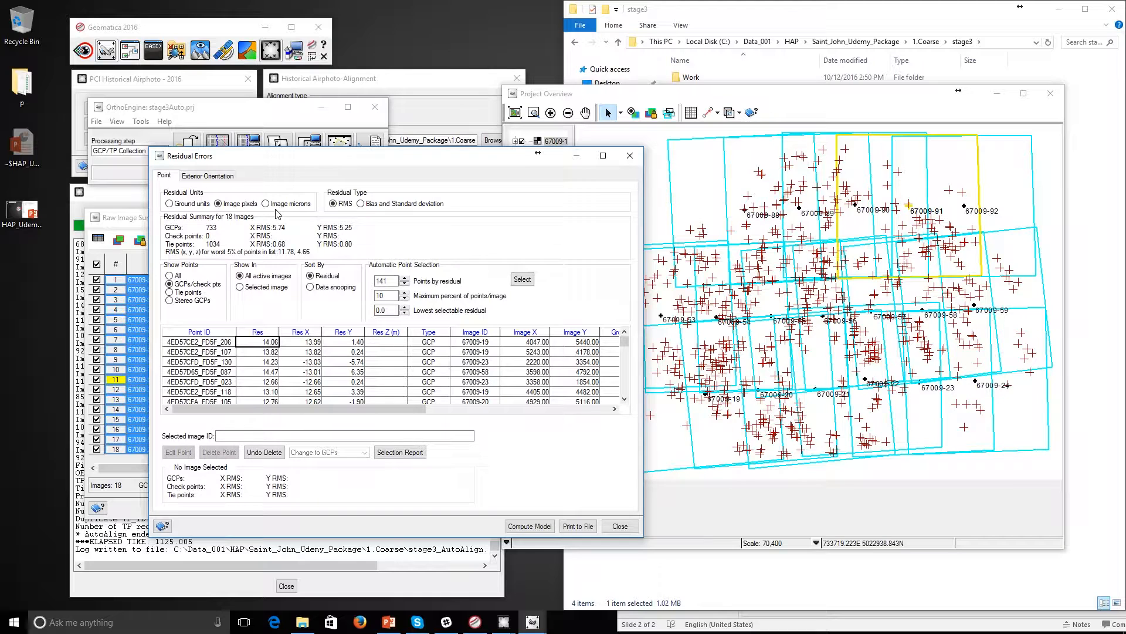
# - Show only the tie points, sort them by descending residual, and compare their residuals in ground units and image pixels
pyautogui.click(185, 204)
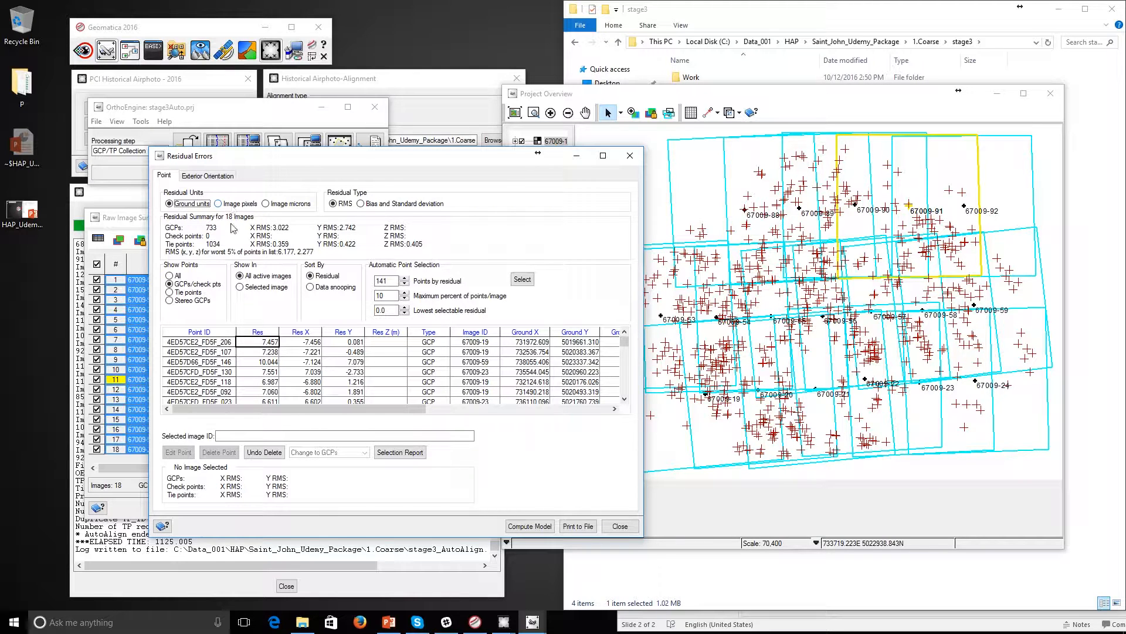
pyautogui.click(191, 292)
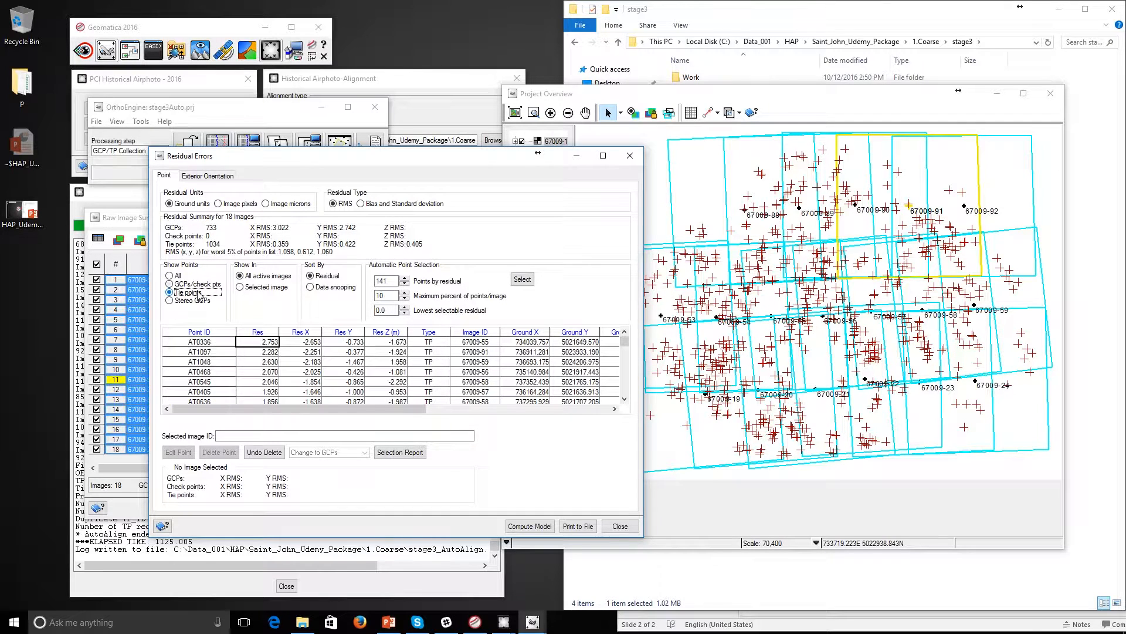
pyautogui.click(264, 332)
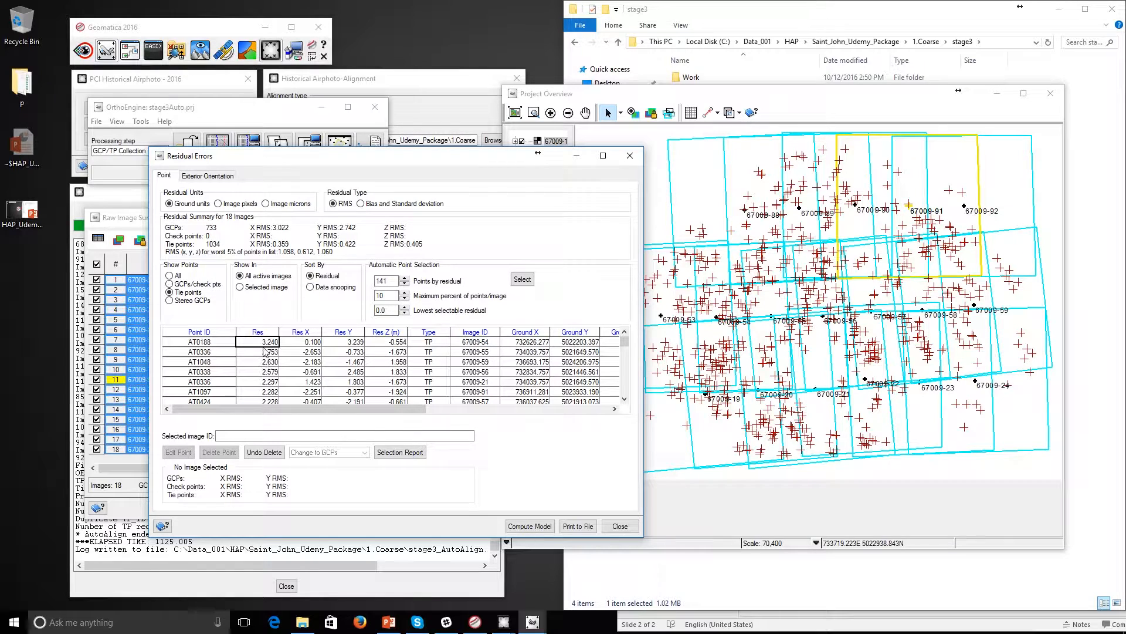
pyautogui.moveTo(399, 280); pyautogui.dragTo(374, 280)
pyautogui.click(218, 203)
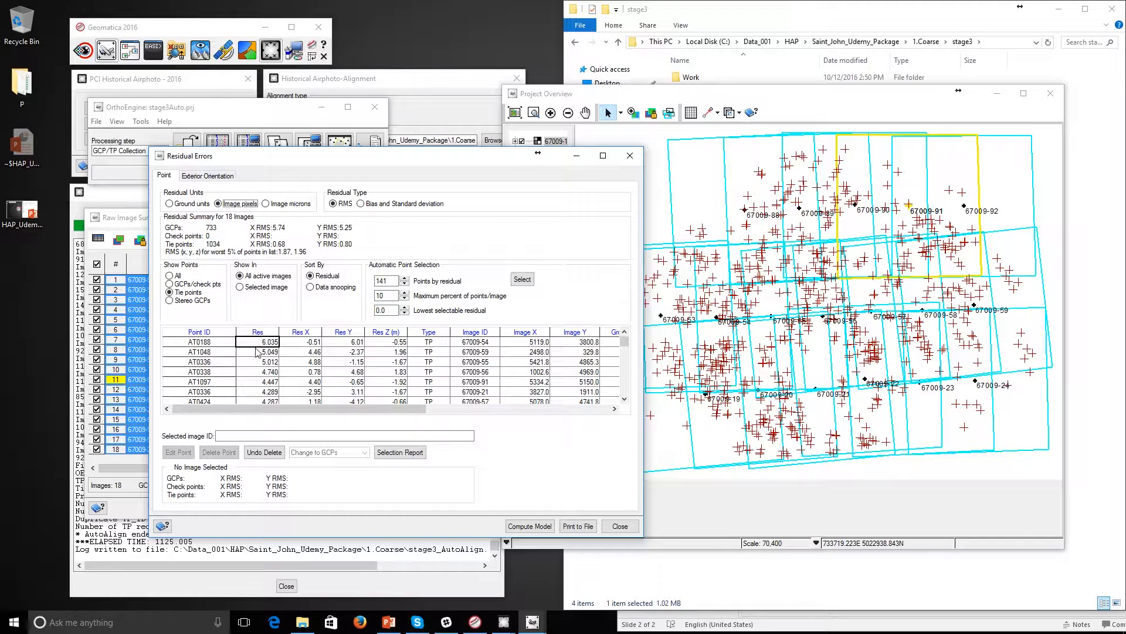
# - Automatically select 100 tie points by residual with a lowest selectable residual of 1, delete them, and display the residuals in ground units
pyautogui.doubleClick(384, 280)
pyautogui.press('Tab')
pyautogui.press('Tab')
pyautogui.write('1')
pyautogui.hotkey('shift', 'Tab')
pyautogui.hotkey('shift', 'Tab')
pyautogui.click(387, 310)
pyautogui.click(522, 280)
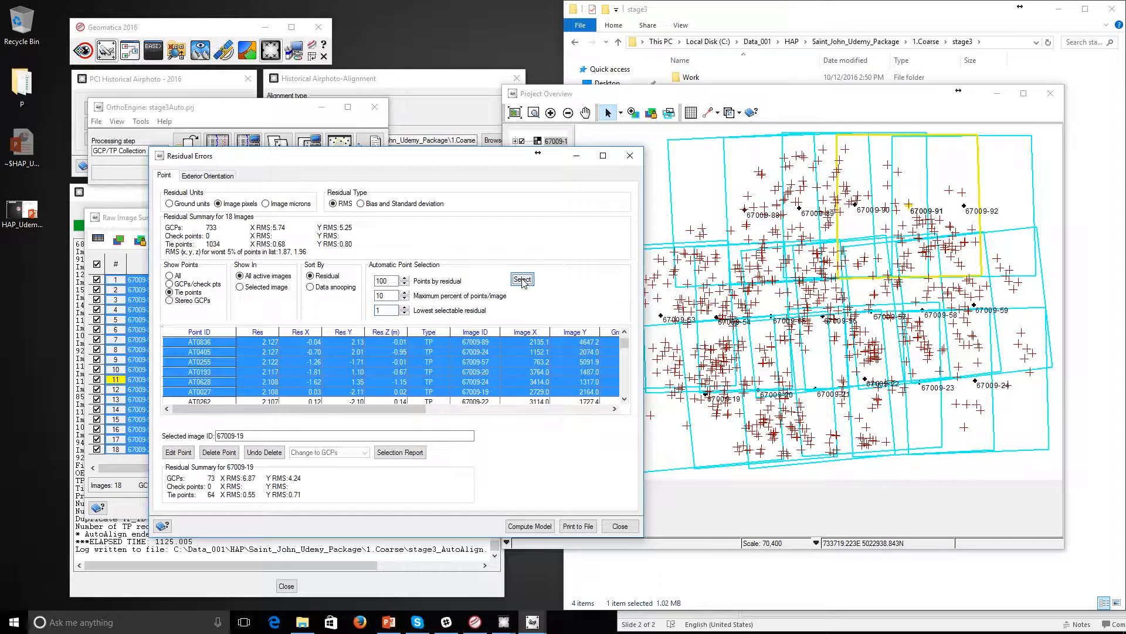
pyautogui.click(220, 453)
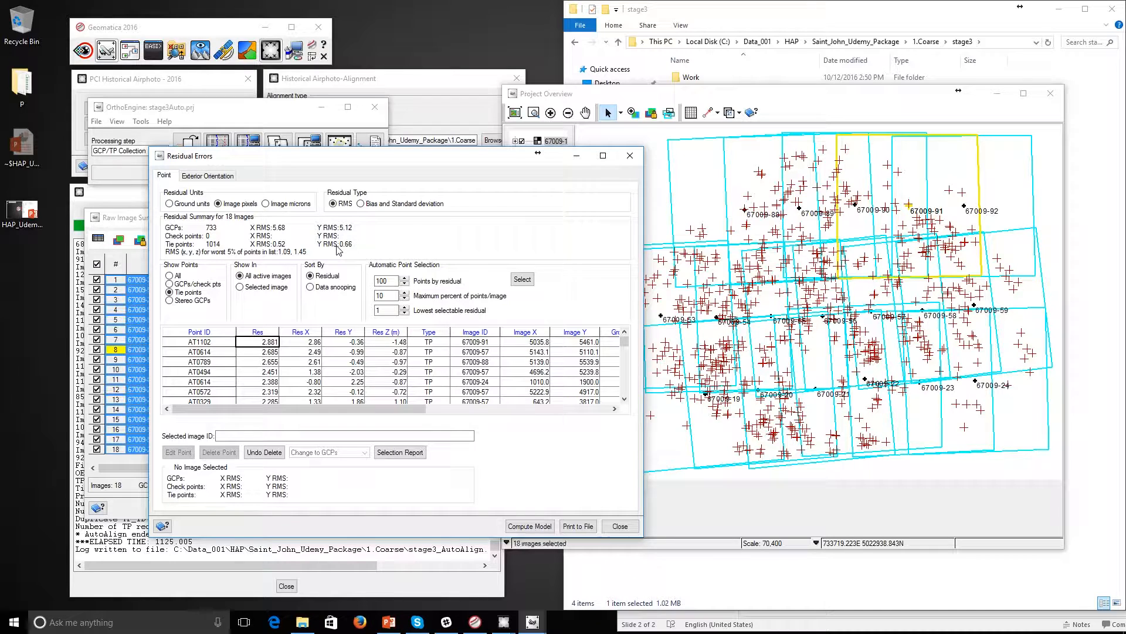
pyautogui.click(189, 203)
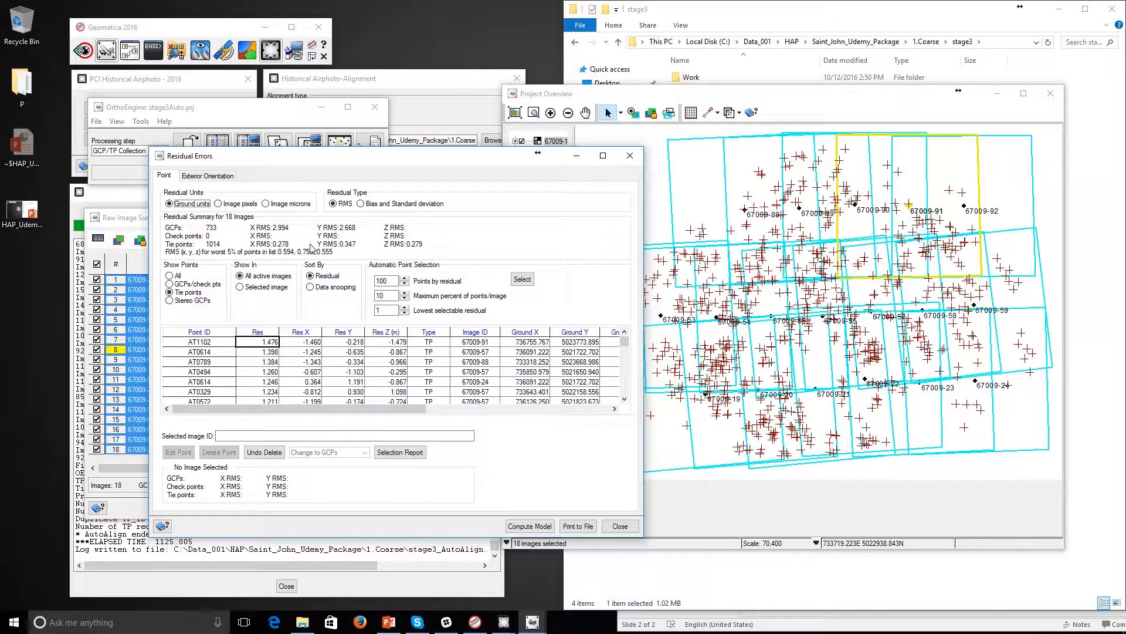
# - Close the residual report and save the stage3Auto project
pyautogui.click(629, 531)
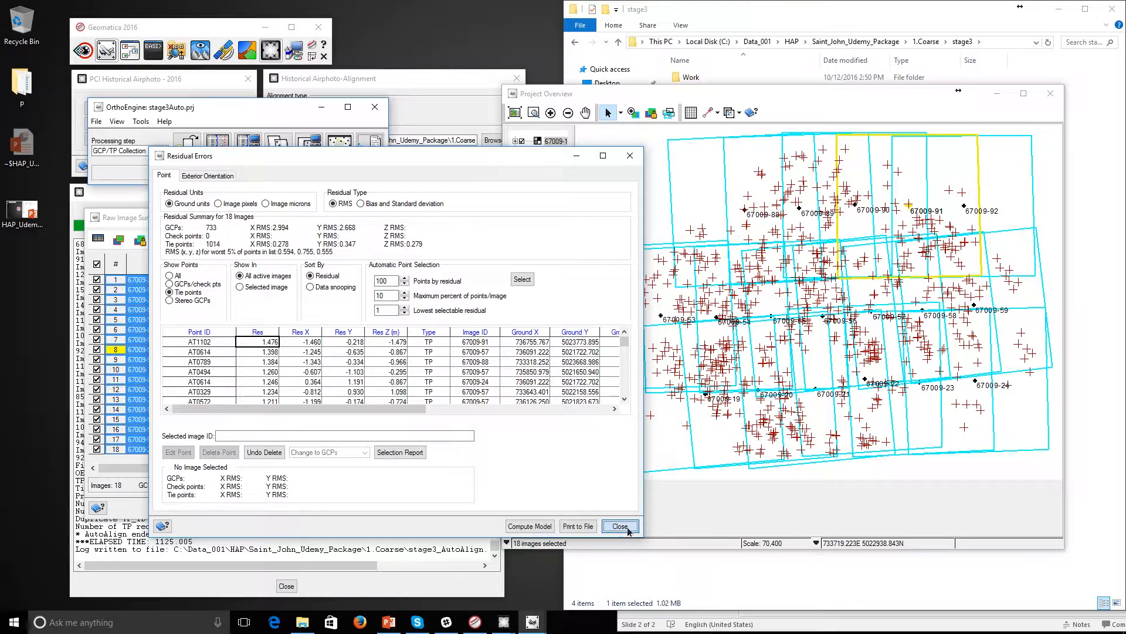
pyautogui.click(96, 121)
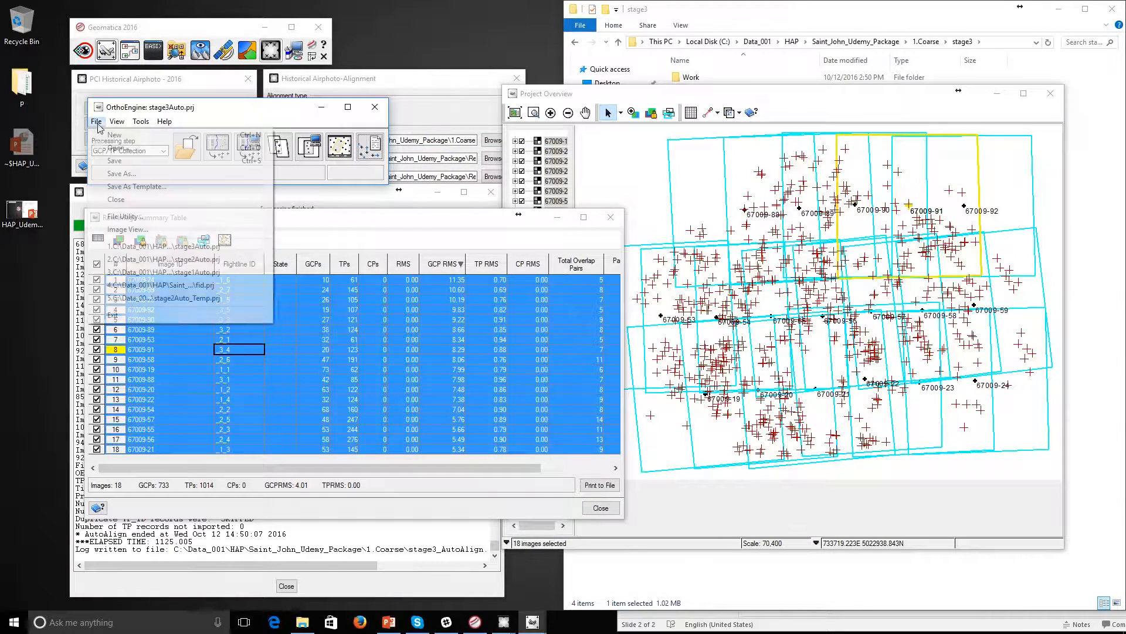
pyautogui.click(115, 163)
# - Close the image summary, Project Overview, processing log and alignment windows, and move the OrthoEngine window below the Historical Airphoto window
pyautogui.click(610, 218)
pyautogui.click(1050, 94)
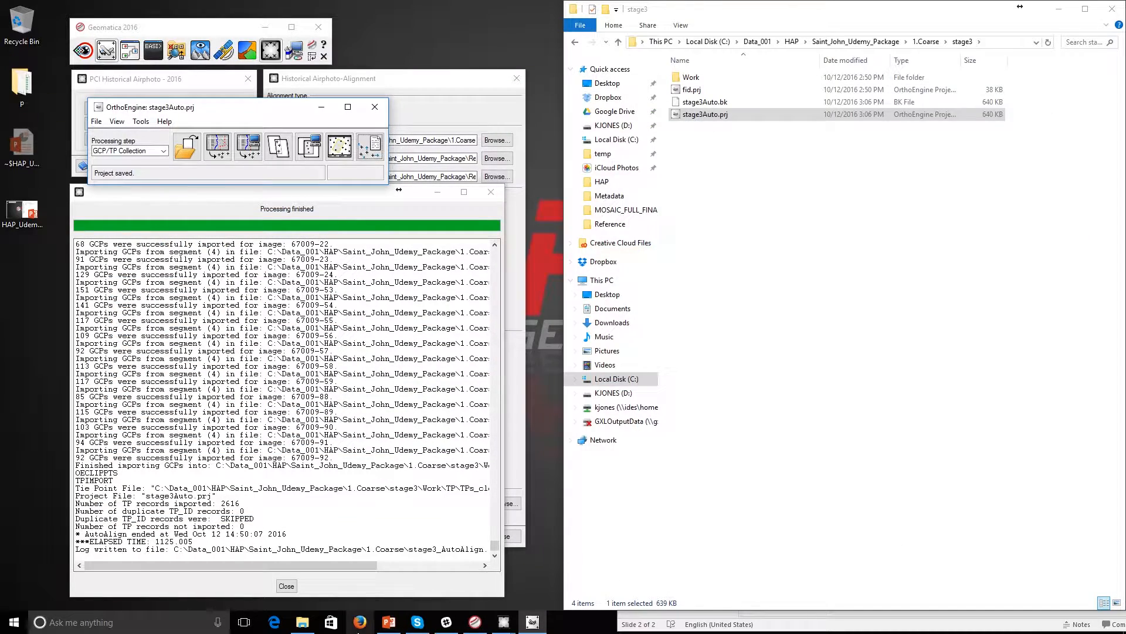
pyautogui.click(287, 585)
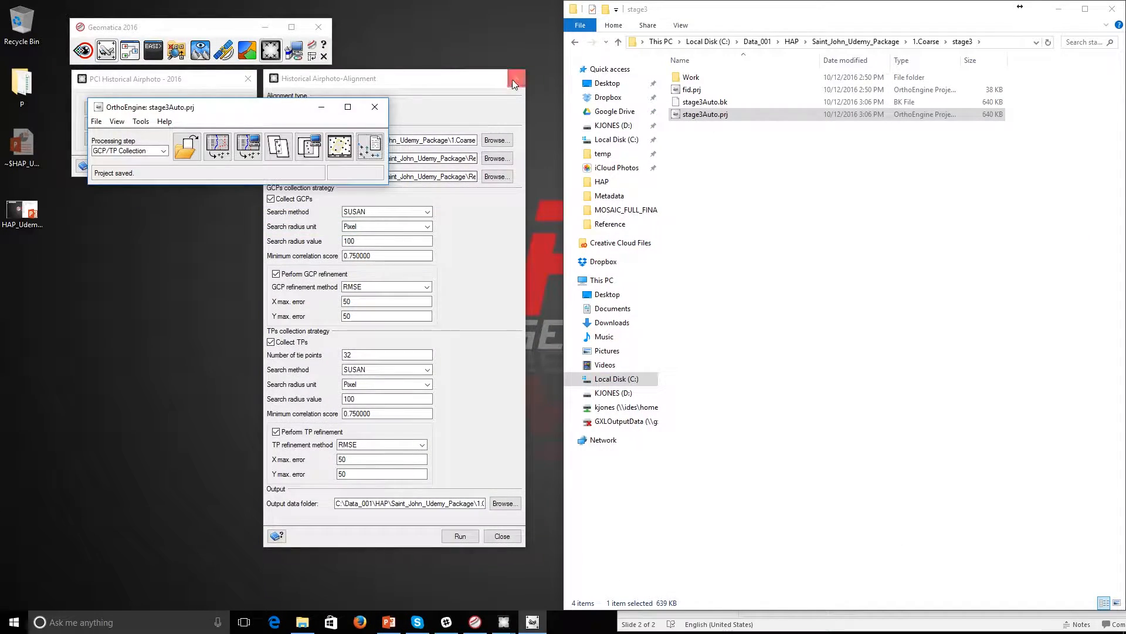
pyautogui.click(516, 79)
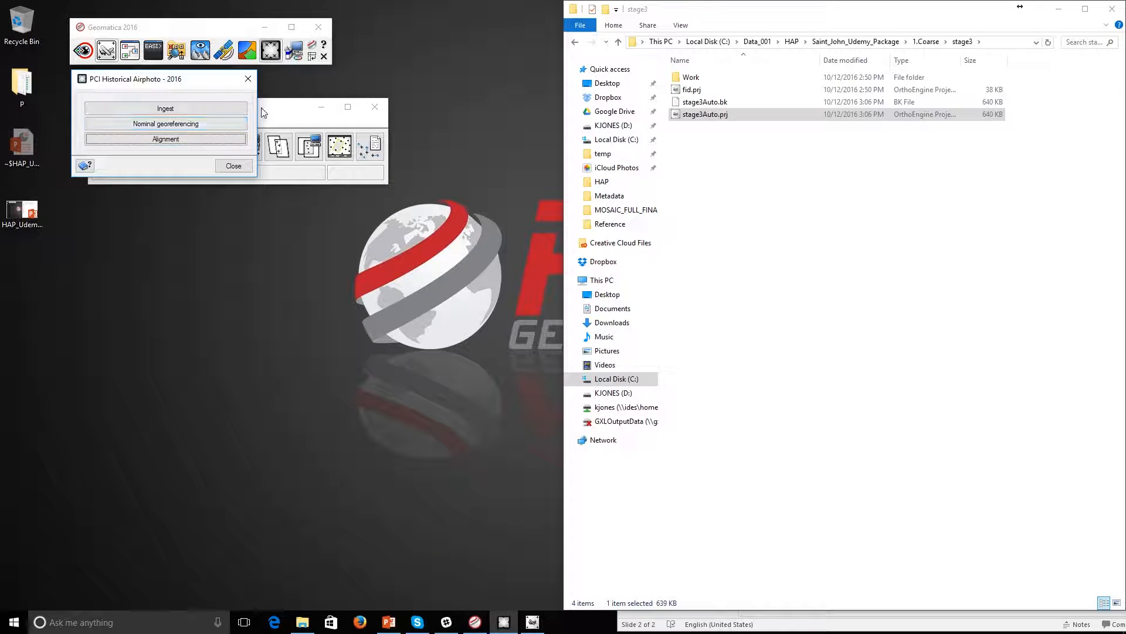
pyautogui.moveTo(291, 111); pyautogui.dragTo(274, 192)
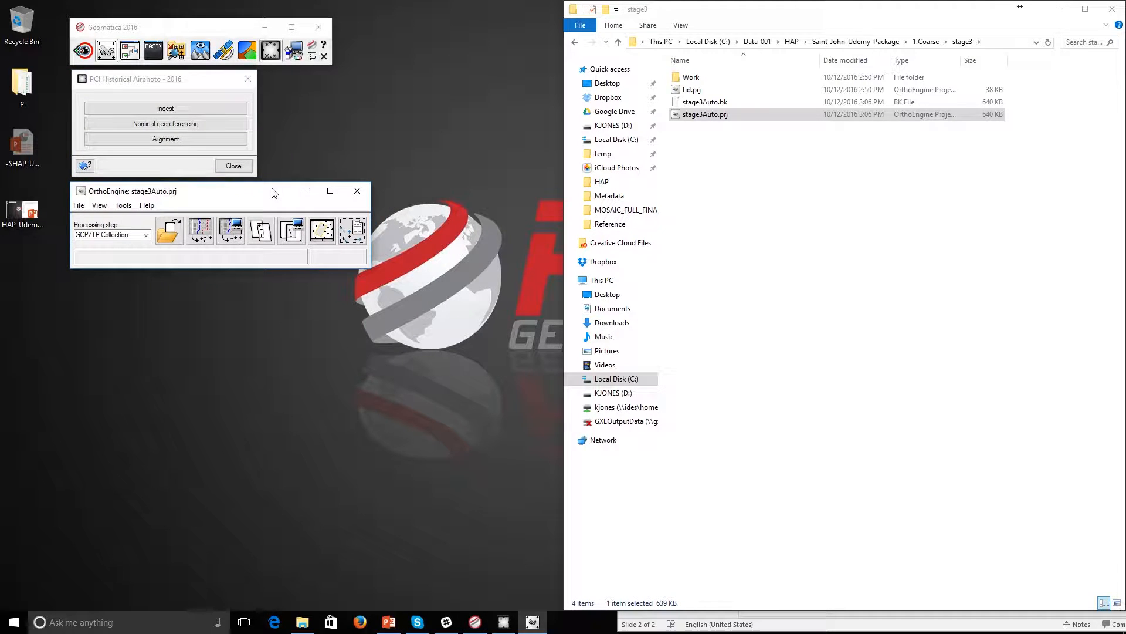